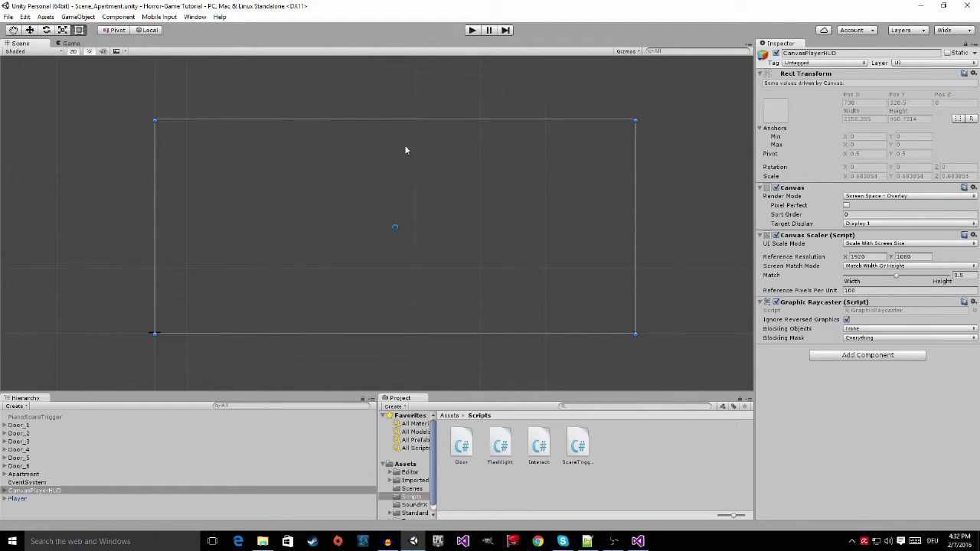
# - Play the game to check that the hand icon appears over the door and disappears when looking away
pyautogui.click(472, 32)
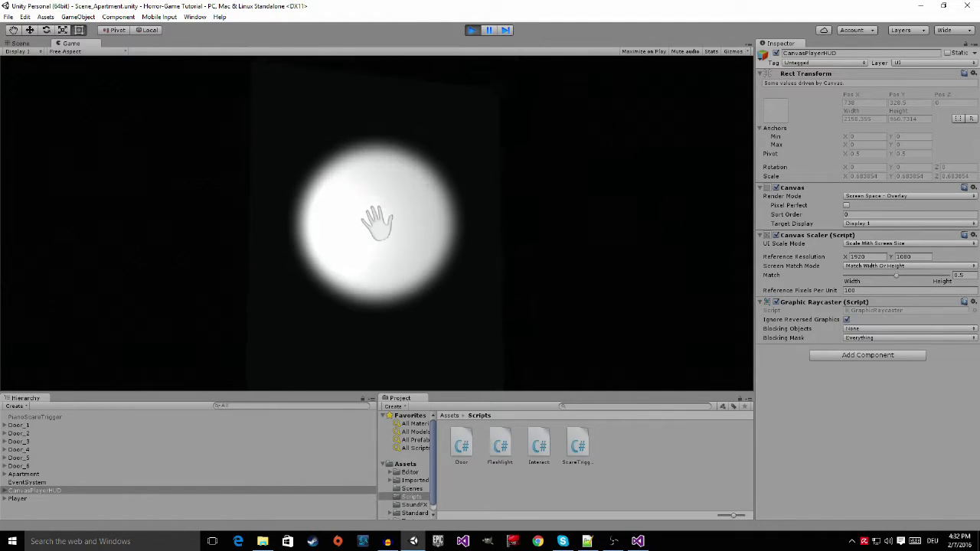
pyautogui.press('e')
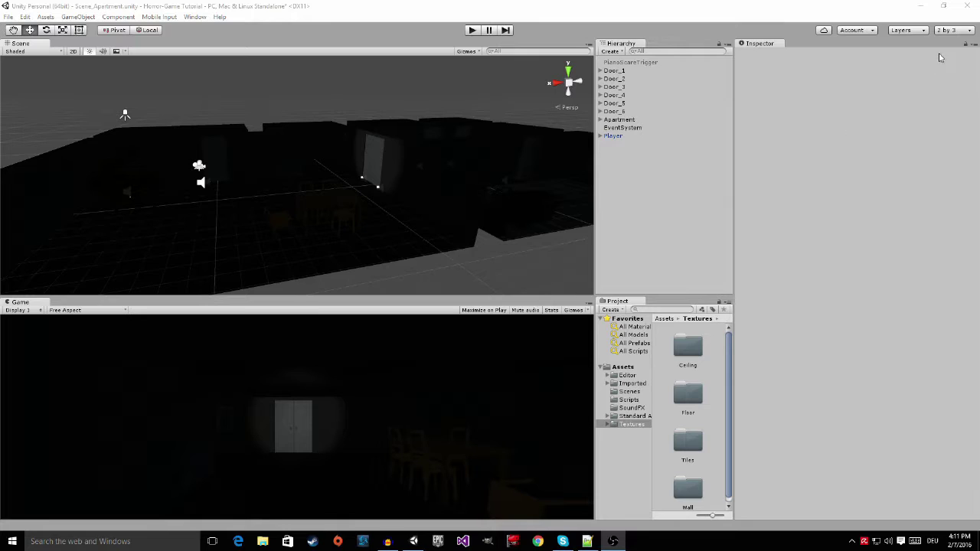
# - Switch to the 2 by 3 layout, dock Project under Hierarchy, and widen the panels
pyautogui.click(949, 32)
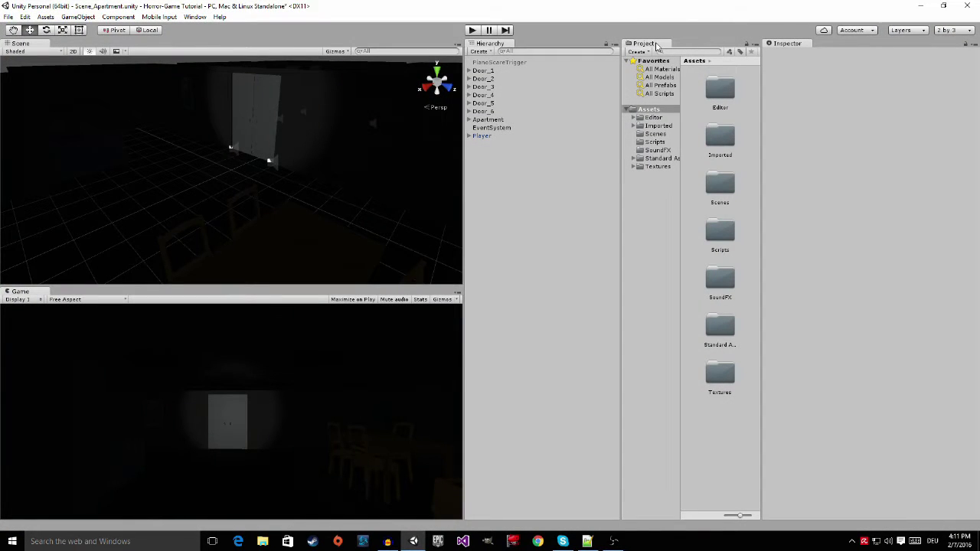
pyautogui.moveTo(655, 45); pyautogui.dragTo(590, 463)
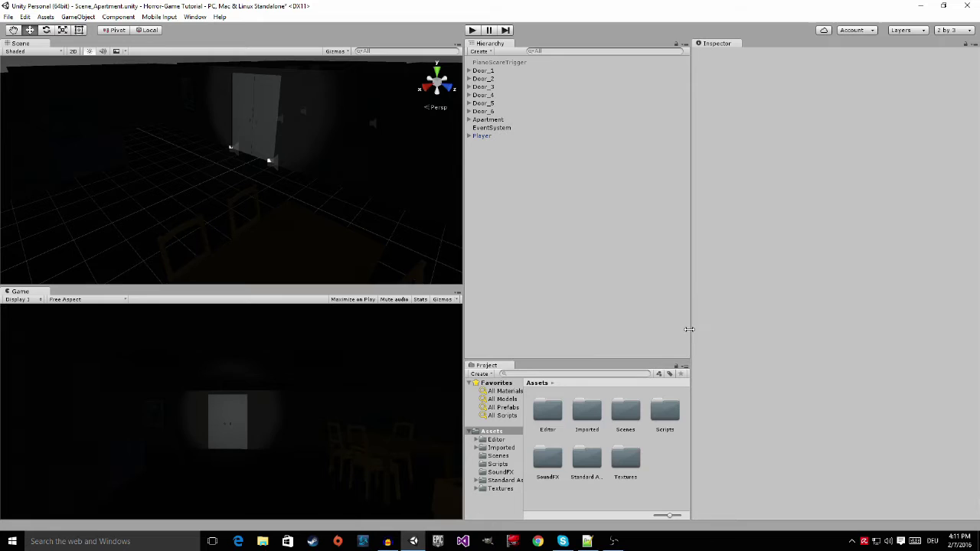
pyautogui.moveTo(689, 329); pyautogui.dragTo(775, 329)
pyautogui.moveTo(465, 256); pyautogui.dragTo(598, 257)
pyautogui.moveTo(752, 515); pyautogui.dragTo(739, 517)
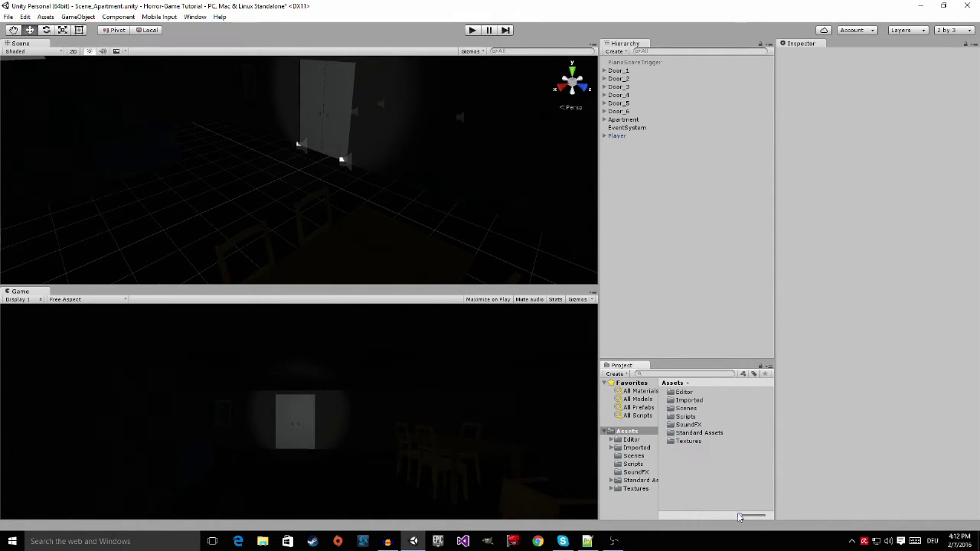
# - Zoom and orbit the Scene view around the apartment door
pyautogui.scroll(-2, 379, 135)
pyautogui.scroll(-2, 387, 195)
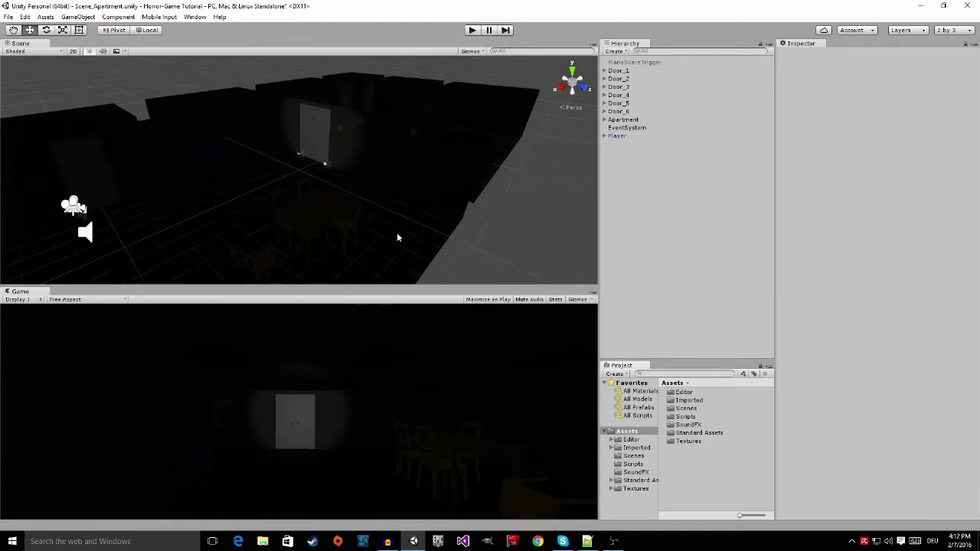
pyautogui.scroll(-2, 396, 232)
pyautogui.scroll(-2, 361, 208)
pyautogui.keyDown('alt'); pyautogui.moveTo(361, 207); pyautogui.dragTo(264, 83); pyautogui.keyUp('alt')
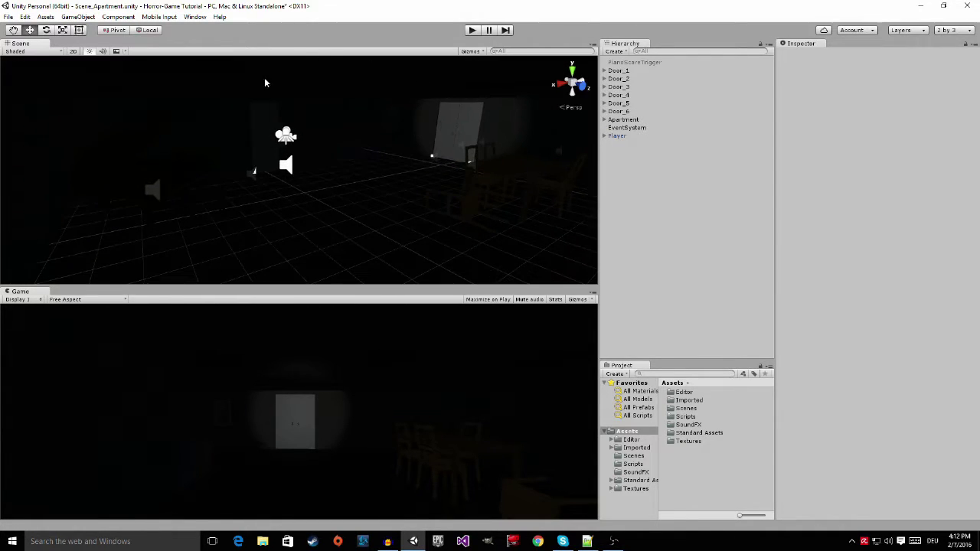
pyautogui.keyDown('alt'); pyautogui.moveTo(361, 177); pyautogui.dragTo(434, 154); pyautogui.keyUp('alt')
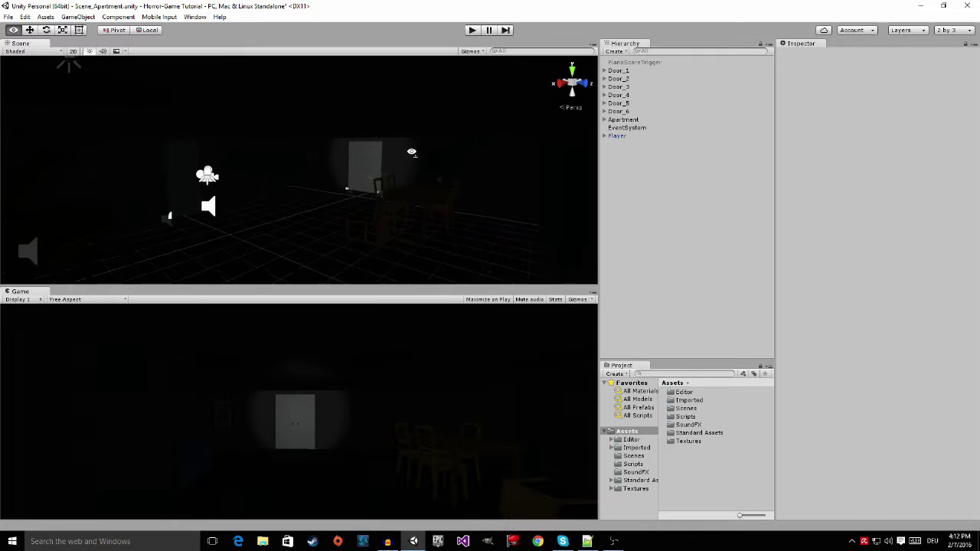
pyautogui.scroll(1, 434, 153)
pyautogui.scroll(1, 433, 157)
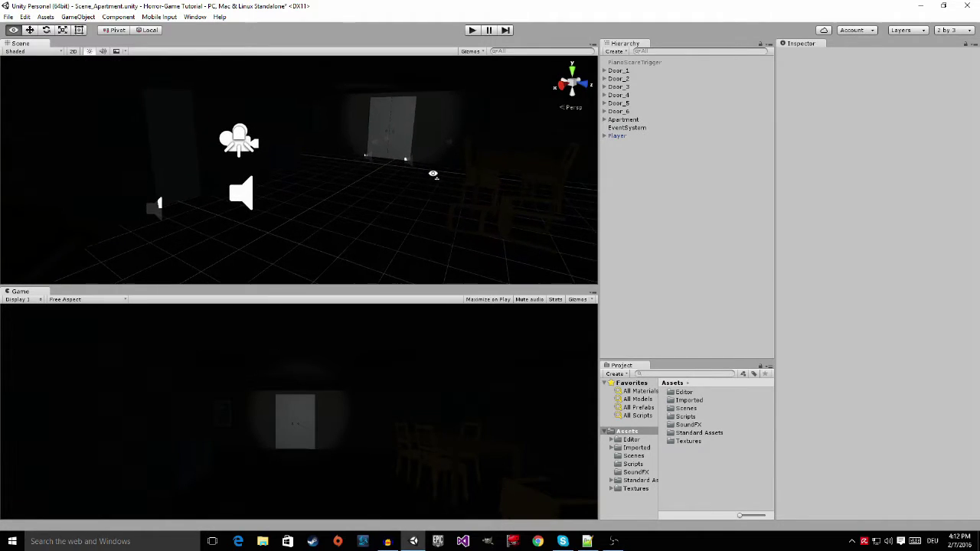
pyautogui.scroll(1, 422, 153)
pyautogui.keyDown('alt'); pyautogui.moveTo(422, 154); pyautogui.dragTo(412, 133); pyautogui.keyUp('alt')
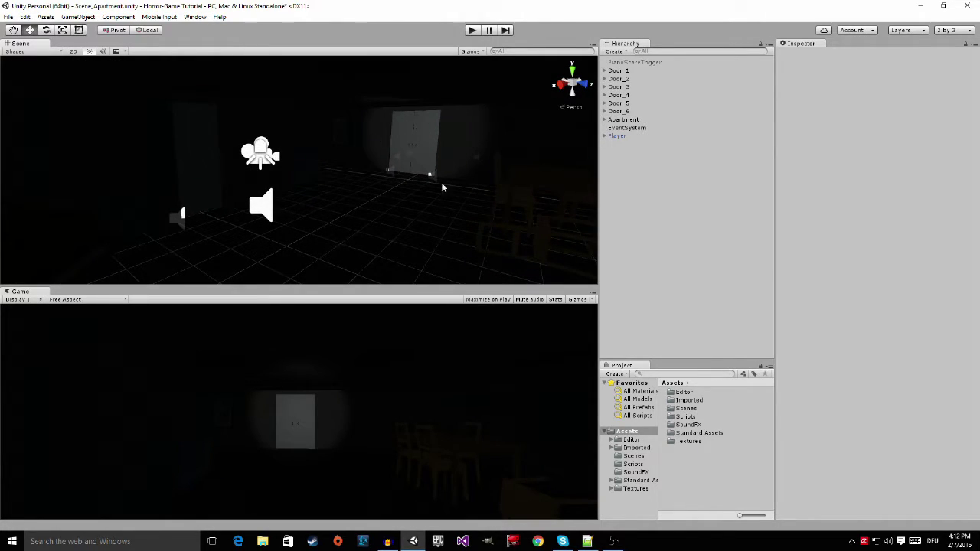
pyautogui.scroll(1, 363, 185)
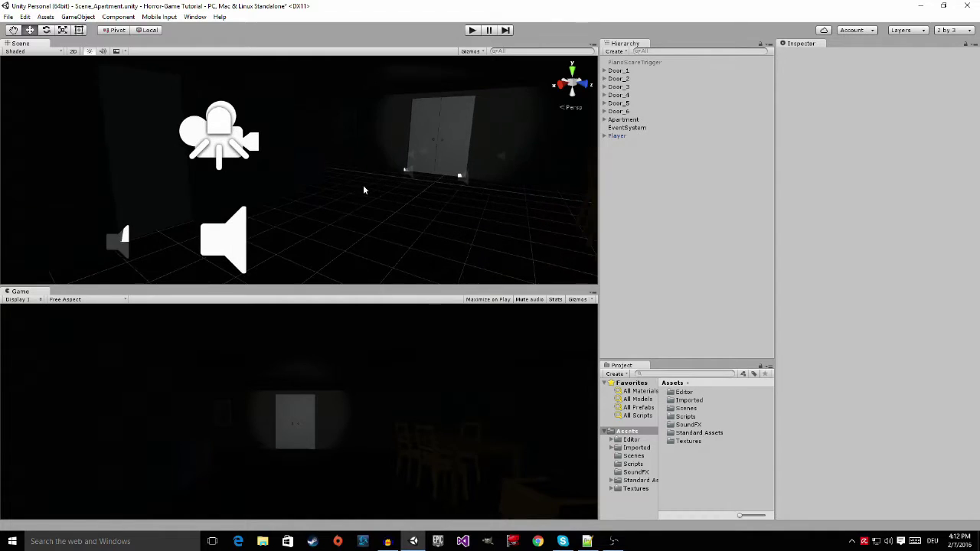
pyautogui.scroll(-2, 369, 198)
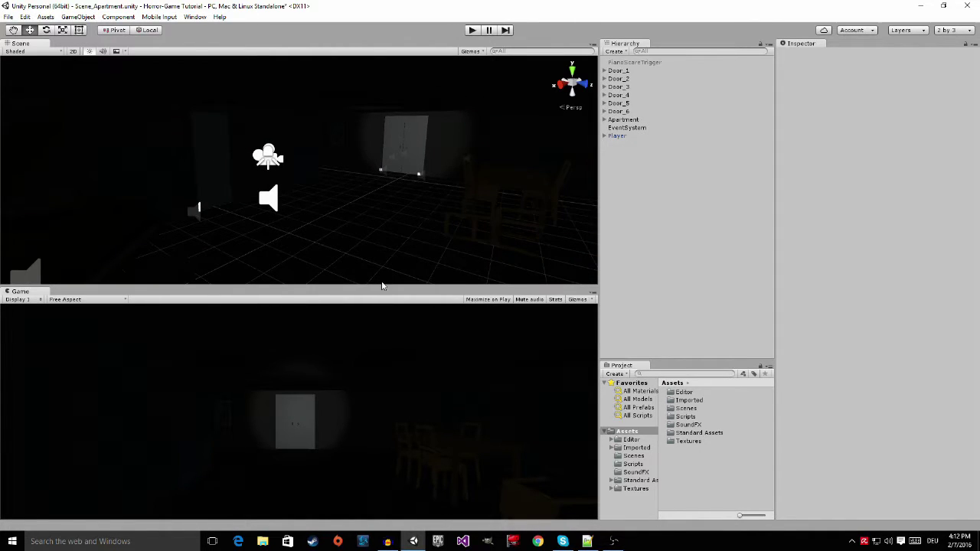
# - Make the Scene view taller and readjust its zoom
pyautogui.moveTo(382, 284); pyautogui.dragTo(383, 304)
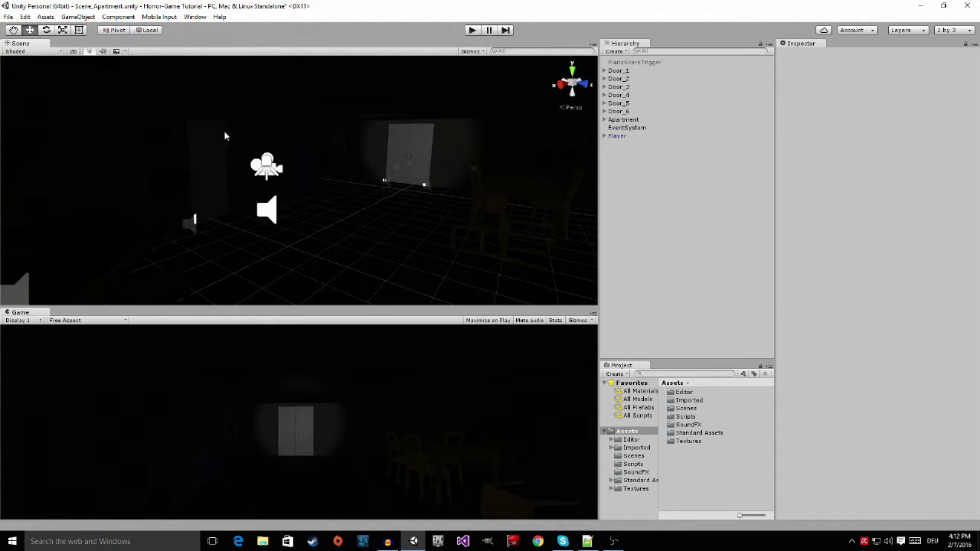
pyautogui.scroll(-3, 318, 156)
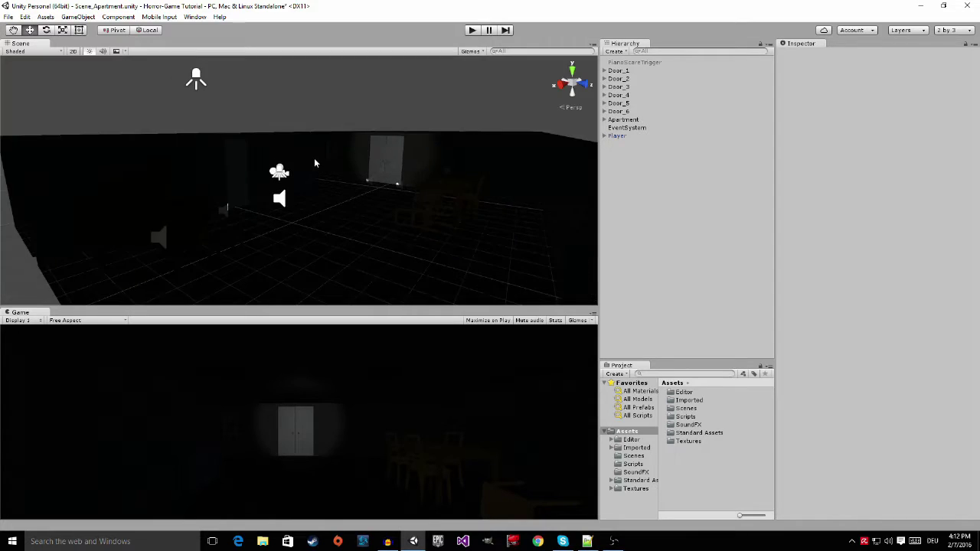
pyautogui.scroll(-2, 315, 162)
pyautogui.scroll(-2, 329, 168)
pyautogui.scroll(3, 342, 189)
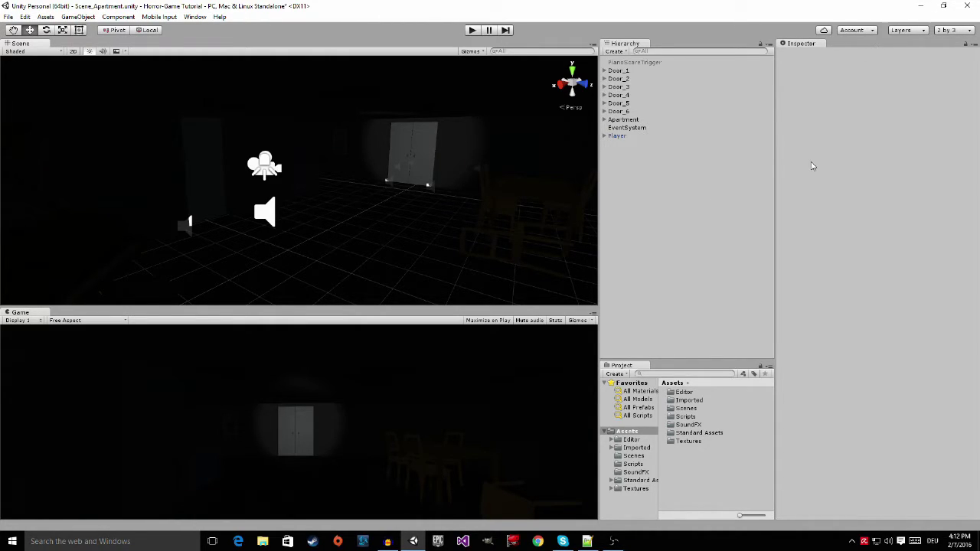
# - Open Horror Game Tutorial Series > Textures in Explorer and drag Hand.png toward Unity
pyautogui.click(920, 6)
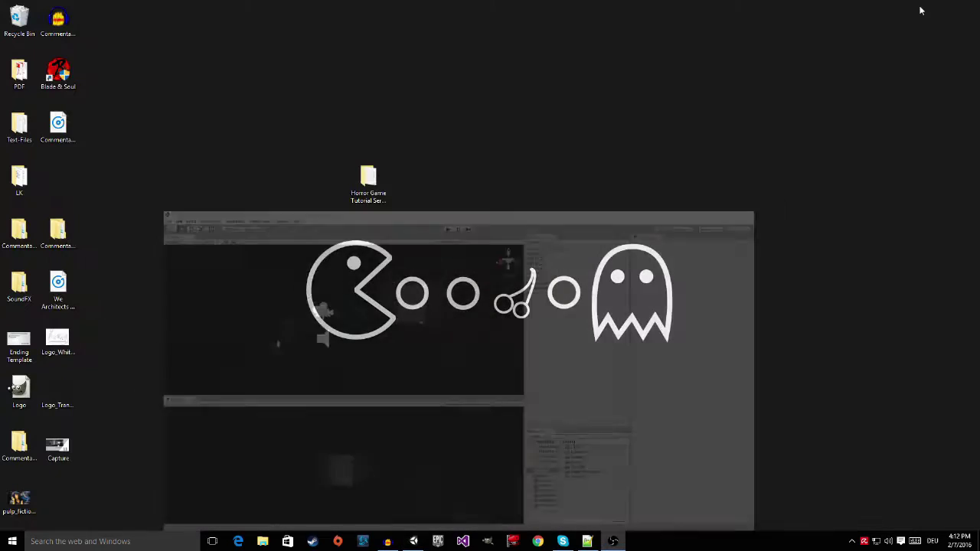
pyautogui.moveTo(368, 177)
pyautogui.mouseDown()
pyautogui.moveTo(384, 172)
pyautogui.moveTo(371, 179)
pyautogui.mouseUp()
pyautogui.doubleClick(374, 183)
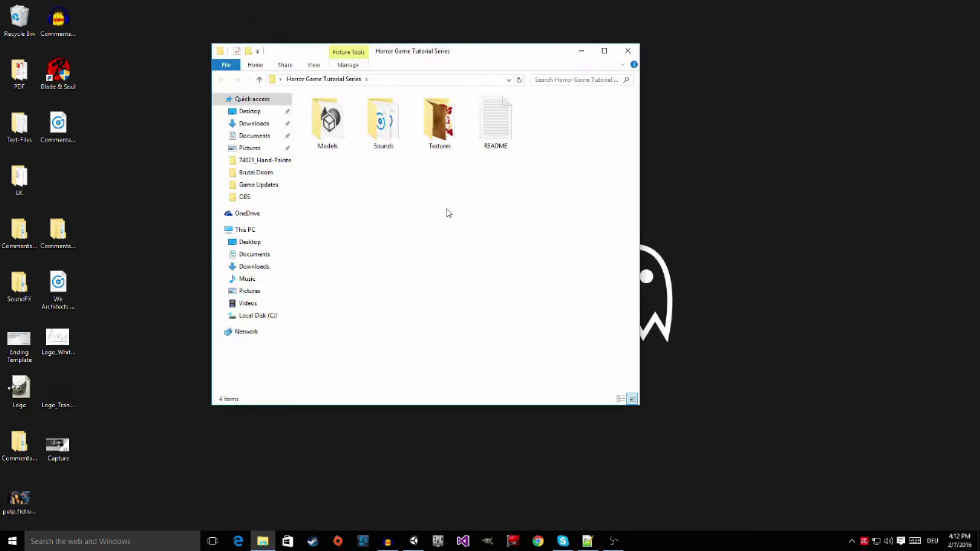
pyautogui.doubleClick(442, 141)
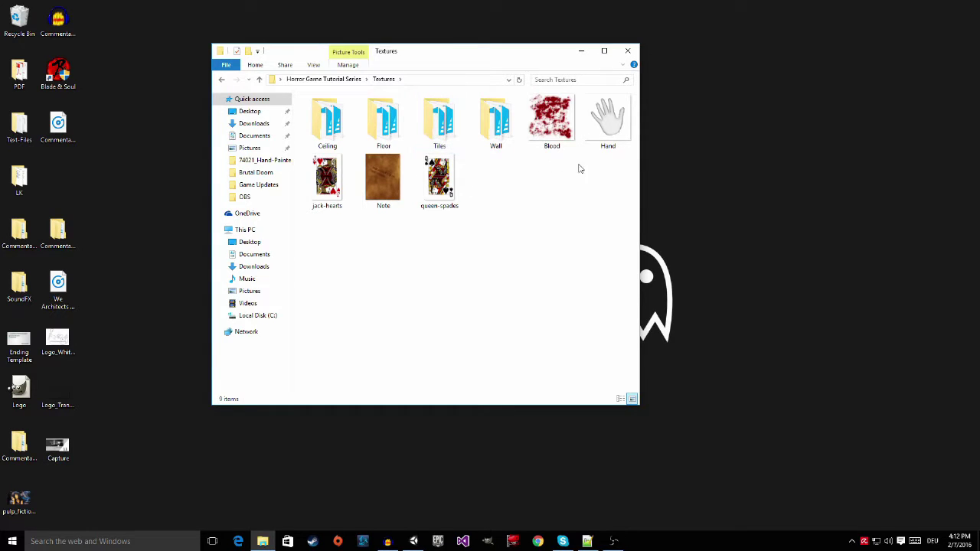
pyautogui.moveTo(616, 113)
pyautogui.mouseDown()
pyautogui.moveTo(597, 244)
pyautogui.moveTo(621, 448)
pyautogui.mouseUp()
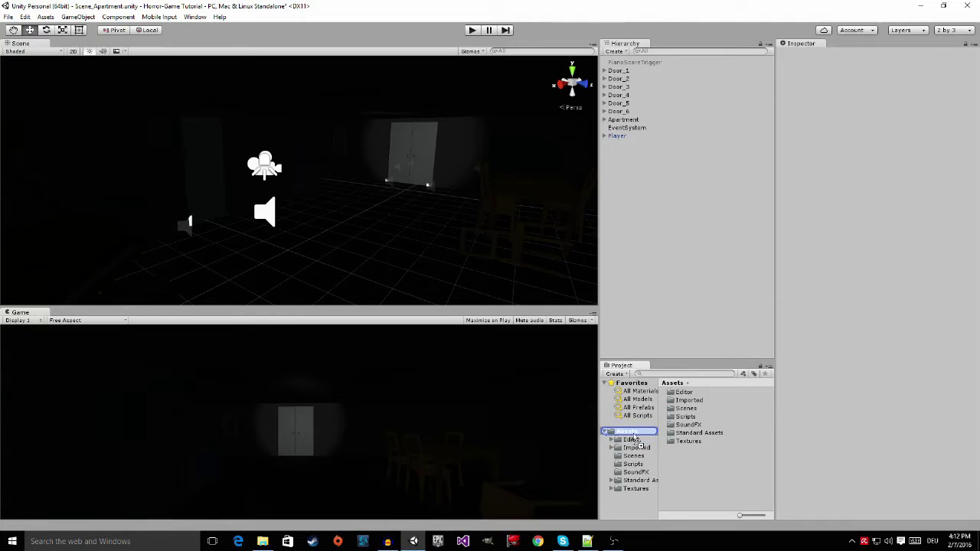
# - Drop Hand.png into the project and select it in the Textures folder
pyautogui.moveTo(621, 449)
pyautogui.mouseDown()
pyautogui.moveTo(636, 434)
pyautogui.moveTo(698, 444)
pyautogui.mouseUp()
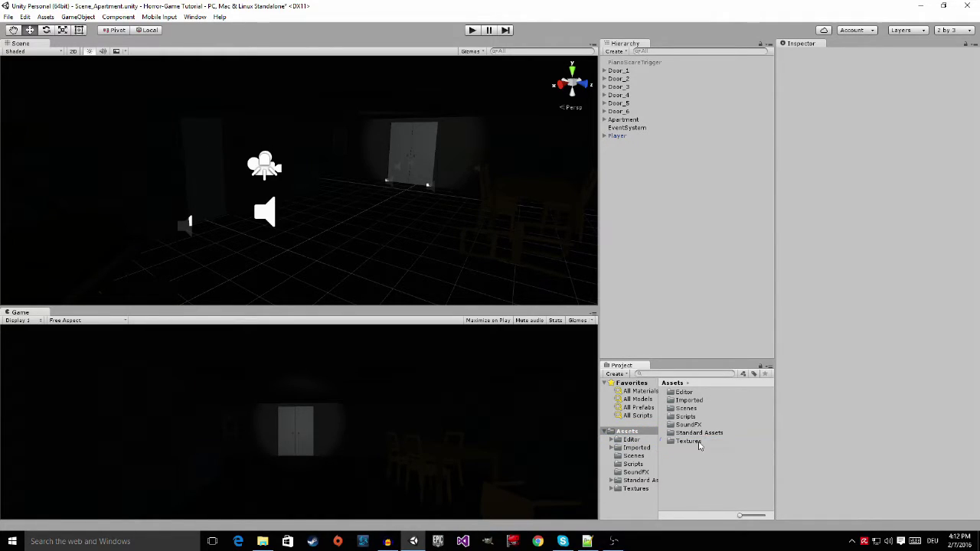
pyautogui.doubleClick(698, 443)
pyautogui.click(688, 426)
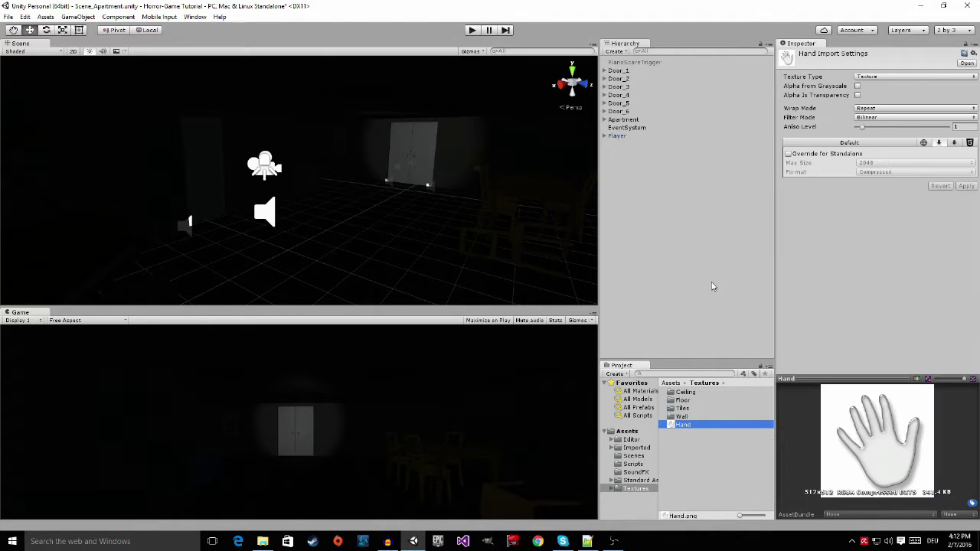
# - Set the Hand image's Texture Type to Sprite (2D and UI) and apply
pyautogui.moveTo(775, 309); pyautogui.dragTo(750, 310)
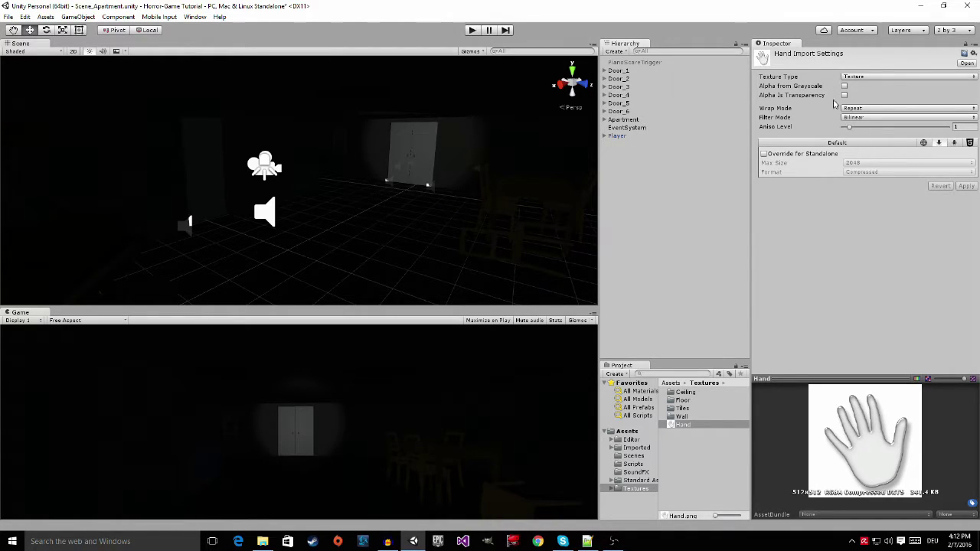
pyautogui.click(866, 80)
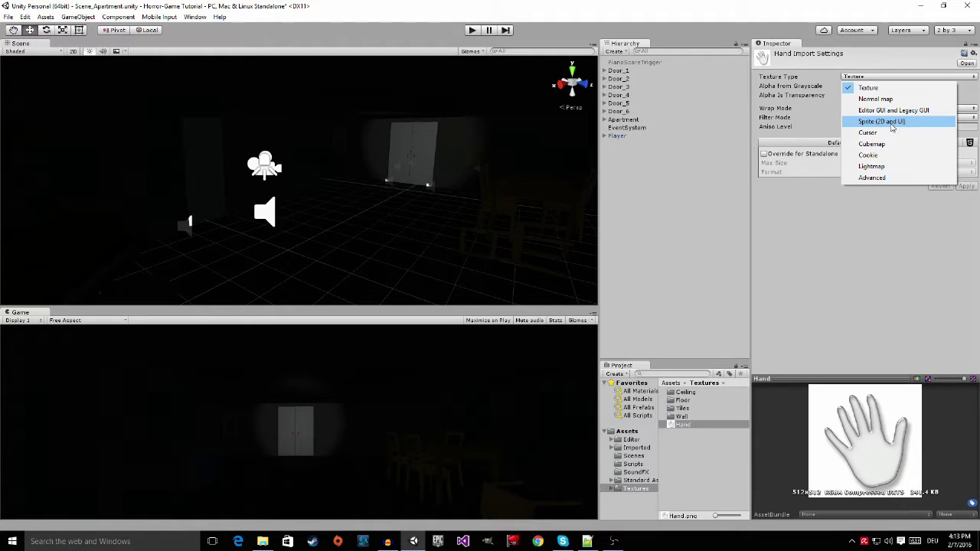
pyautogui.click(892, 123)
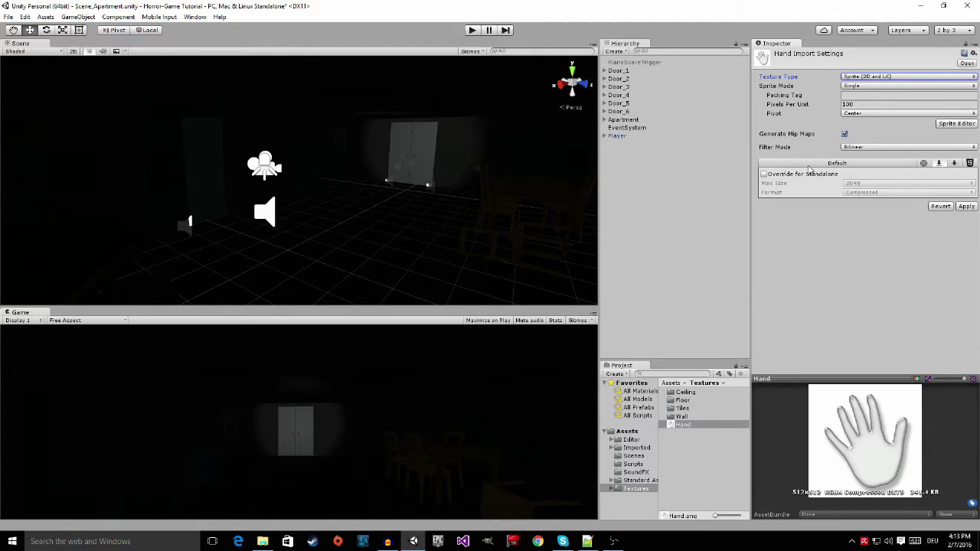
pyautogui.click(966, 206)
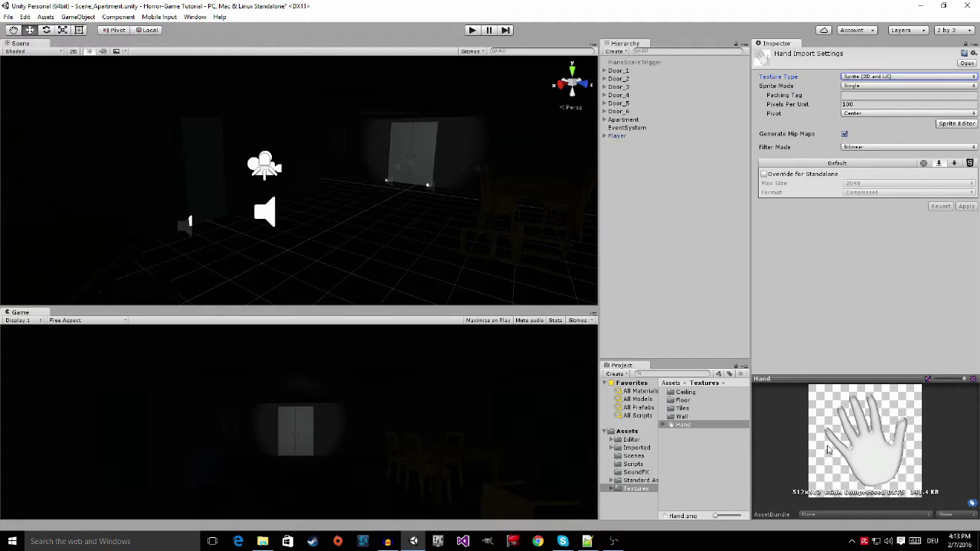
pyautogui.scroll(-3, 382, 225)
# - Create a UI Canvas from the Hierarchy menu and frame it in the Scene view
pyautogui.scroll(-2, 382, 227)
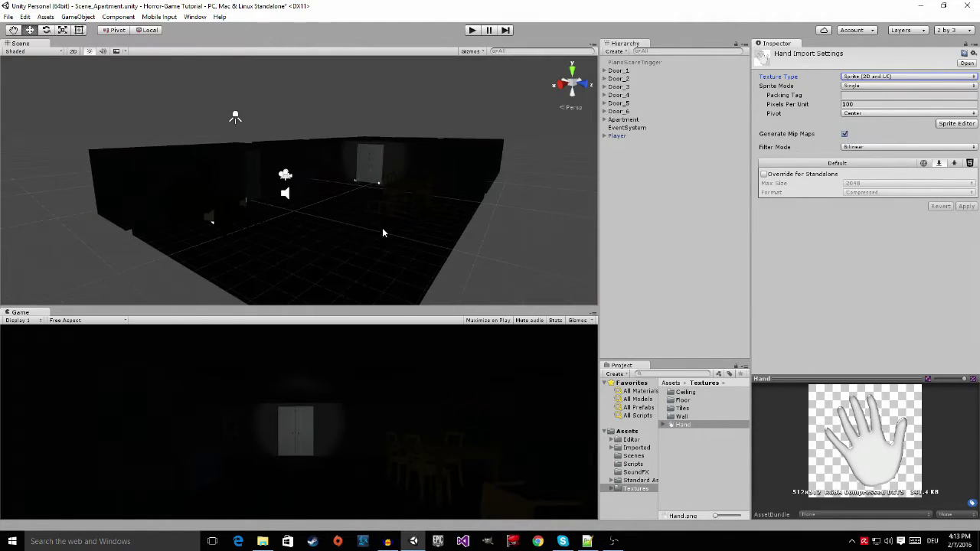
pyautogui.scroll(3, 382, 227)
pyautogui.moveTo(384, 216); pyautogui.dragTo(400, 241, button='middle')
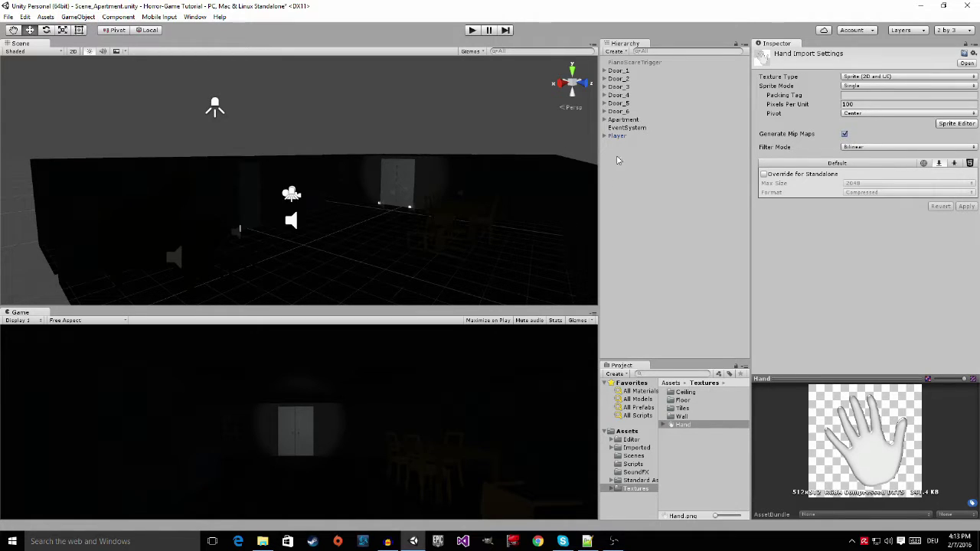
pyautogui.rightClick(641, 172)
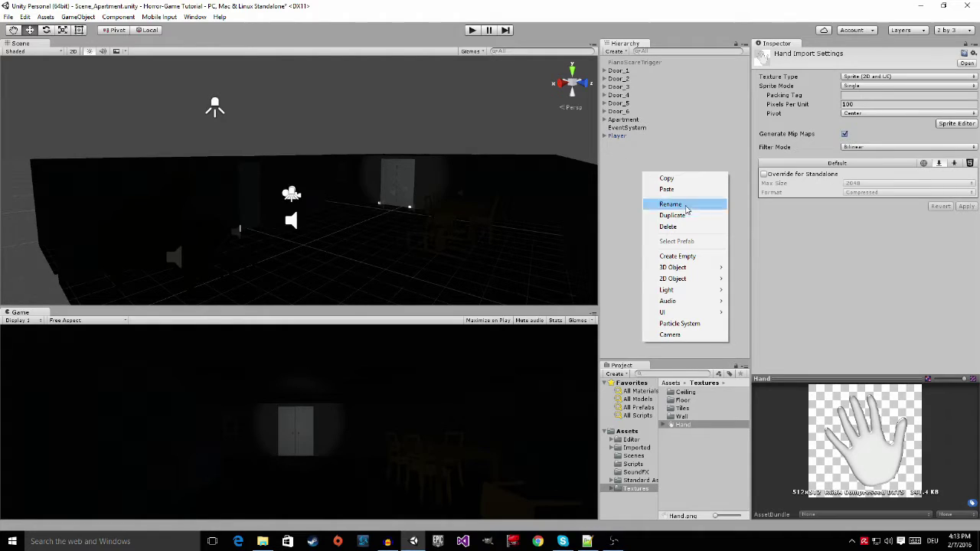
pyautogui.moveTo(663, 313)
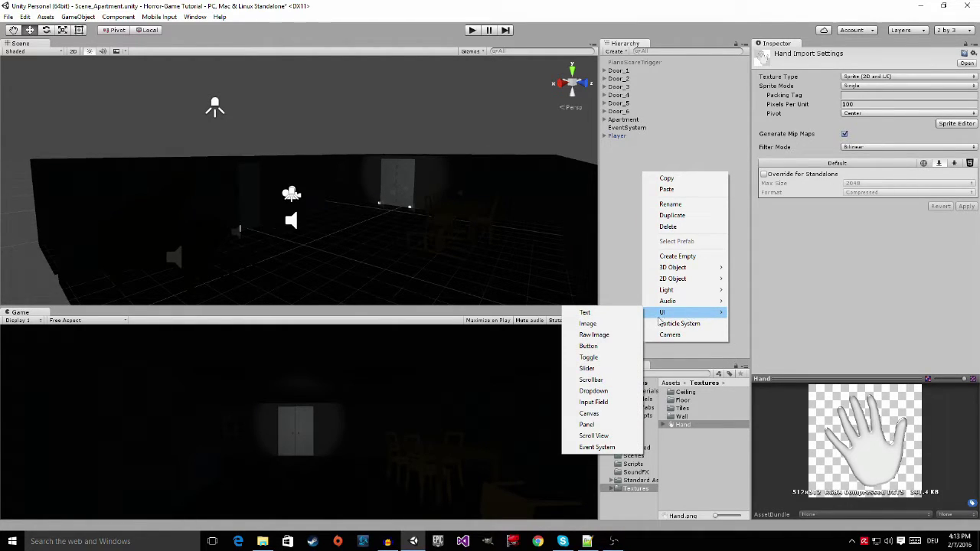
pyautogui.click(589, 413)
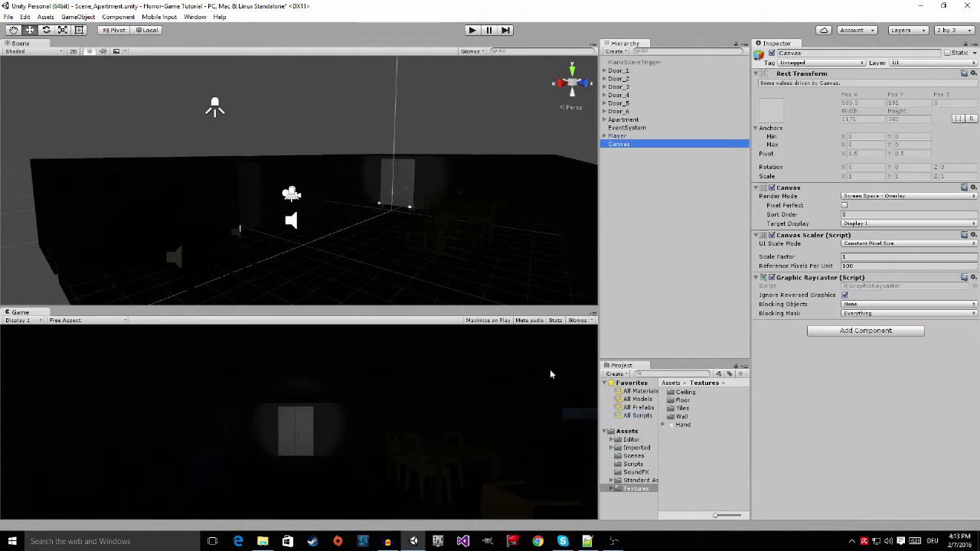
pyautogui.press('f')
pyautogui.doubleClick(624, 146)
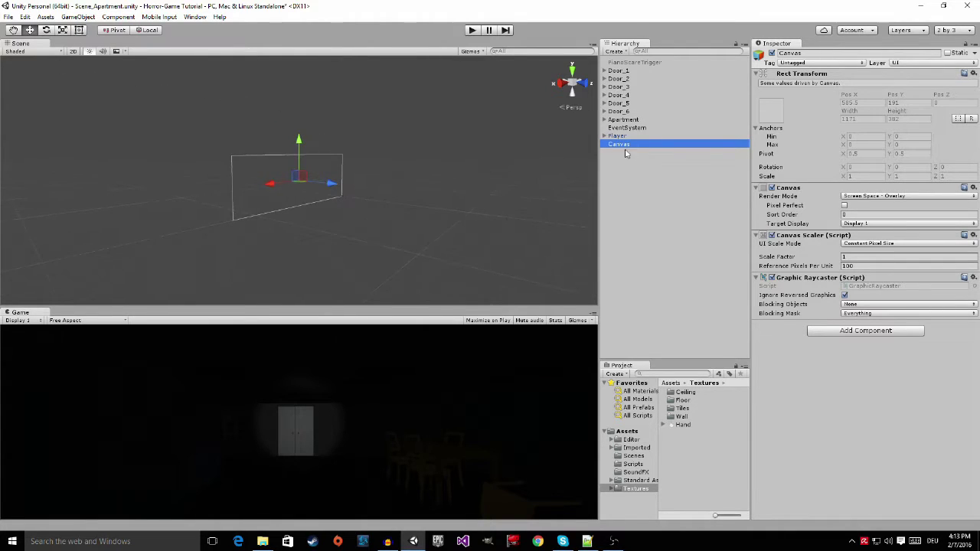
# - Switch the Scene view to 2D, adjust zoom, and narrow the Scene and Game views
pyautogui.click(72, 51)
pyautogui.scroll(1, 290, 187)
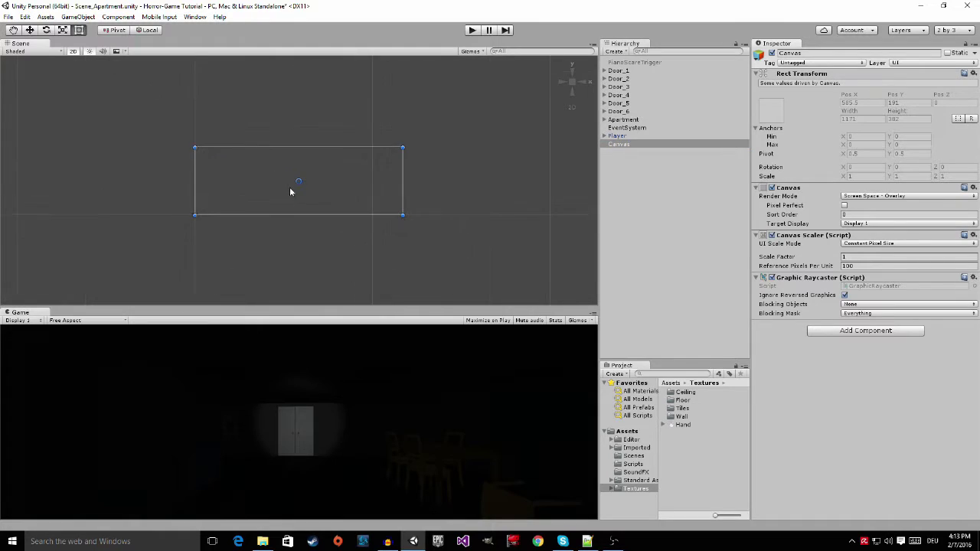
pyautogui.scroll(2, 295, 196)
pyautogui.scroll(2, 281, 201)
pyautogui.scroll(-1, 417, 208)
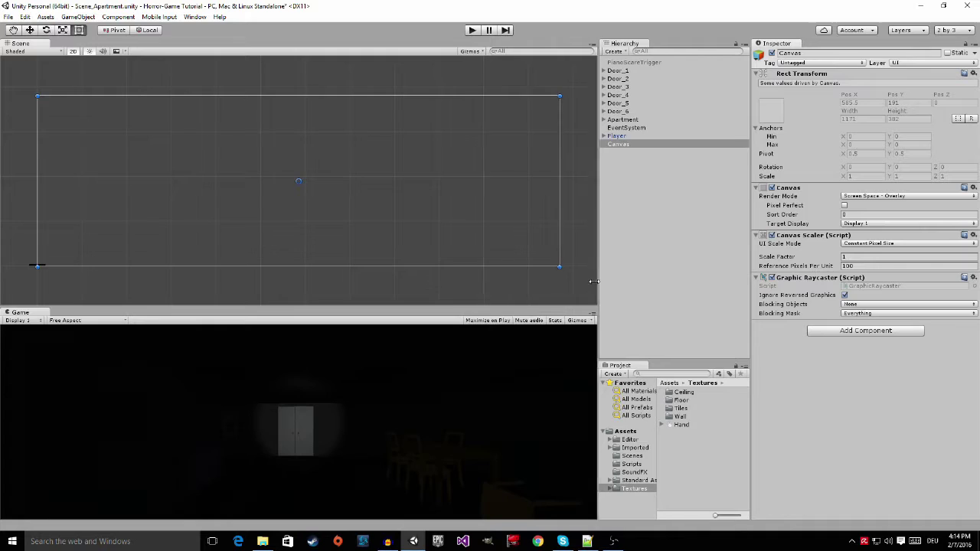
pyautogui.moveTo(600, 288); pyautogui.dragTo(204, 252)
# - Widen the Scene and Game views and frame the whole Canvas with F
pyautogui.press('f')
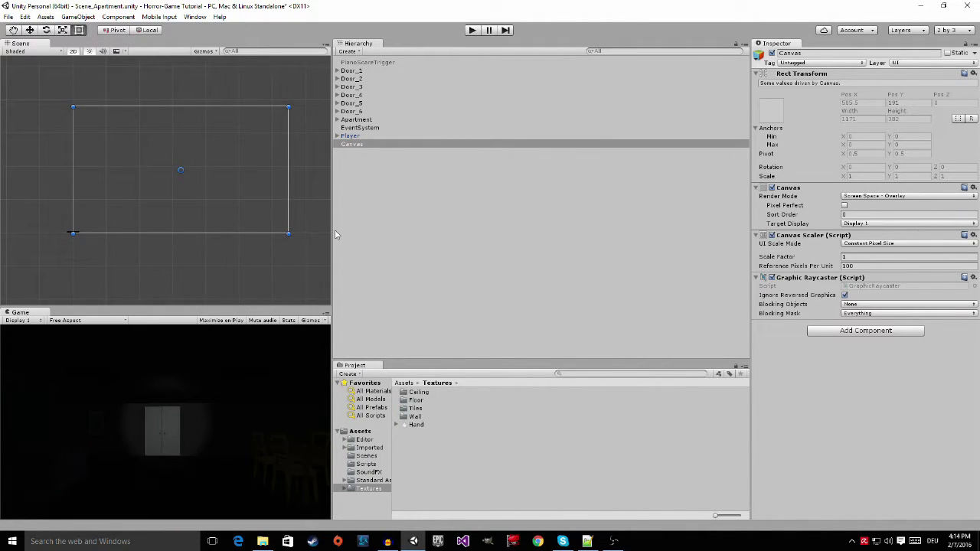
pyautogui.moveTo(333, 233); pyautogui.dragTo(677, 257)
pyautogui.moveTo(620, 266); pyautogui.dragTo(536, 254, button='middle')
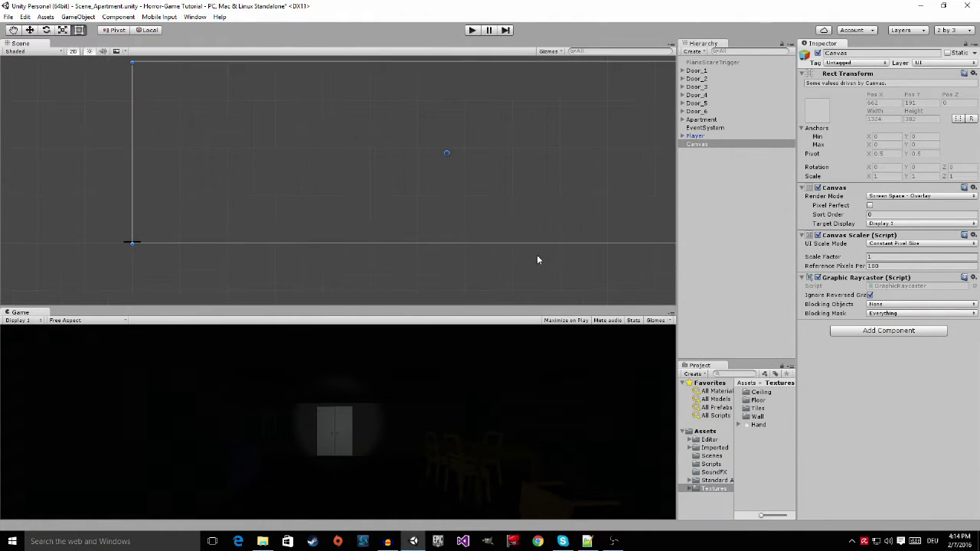
pyautogui.press('f')
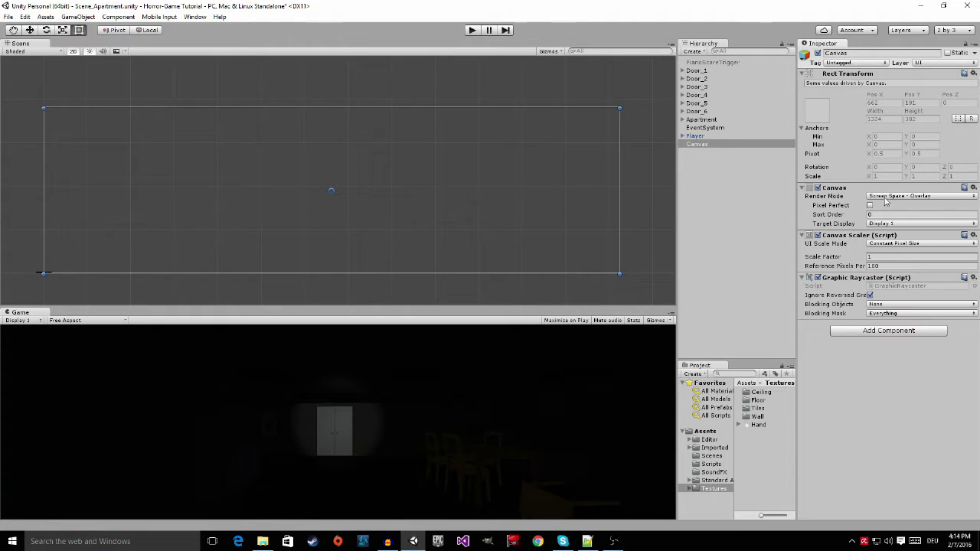
# - Try the World Space and Overlay render modes, then set Screen Space - Camera
pyautogui.click(924, 200)
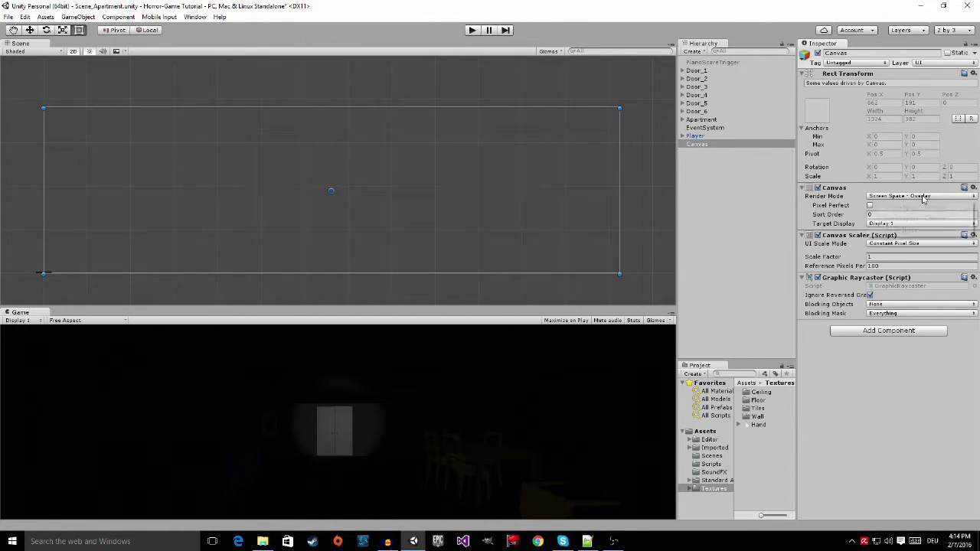
pyautogui.click(921, 234)
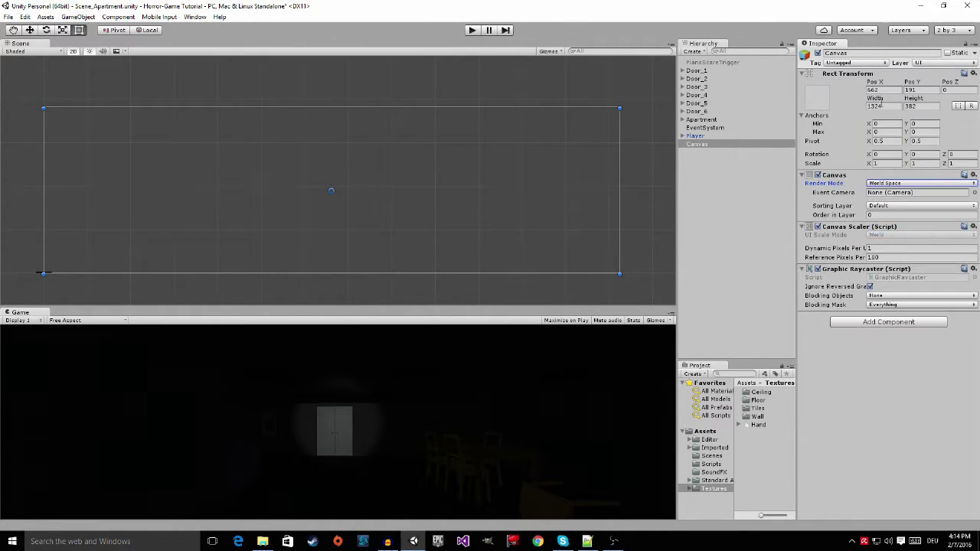
pyautogui.click(876, 184)
pyautogui.click(882, 192)
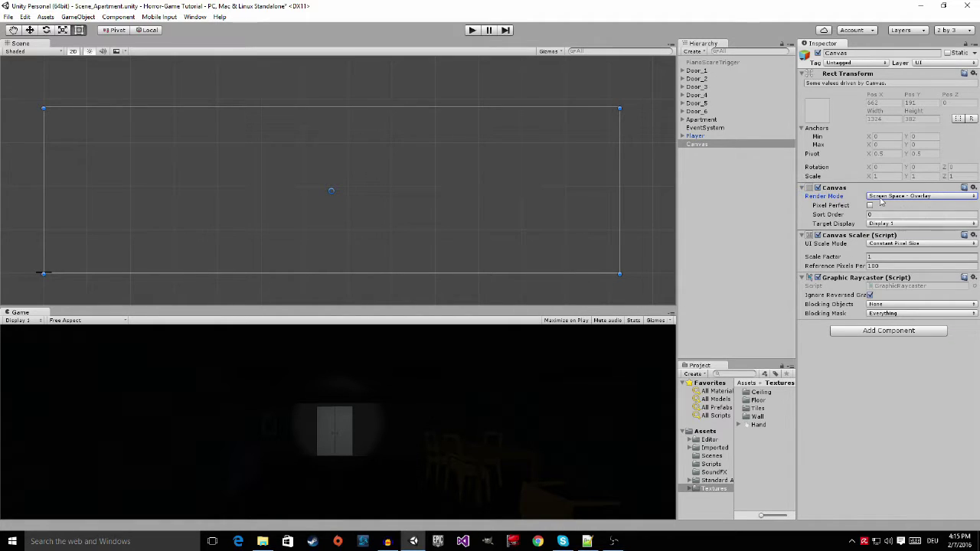
pyautogui.click(881, 198)
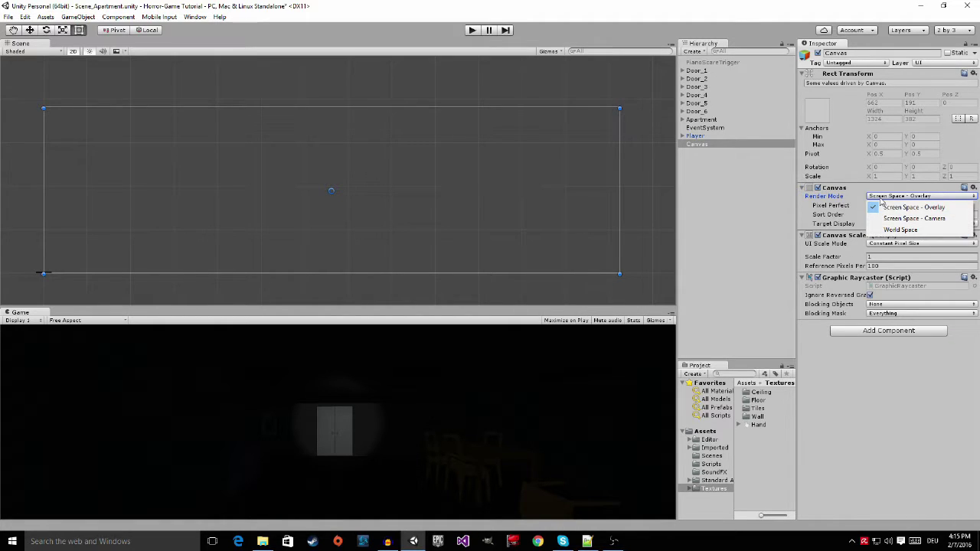
pyautogui.click(914, 220)
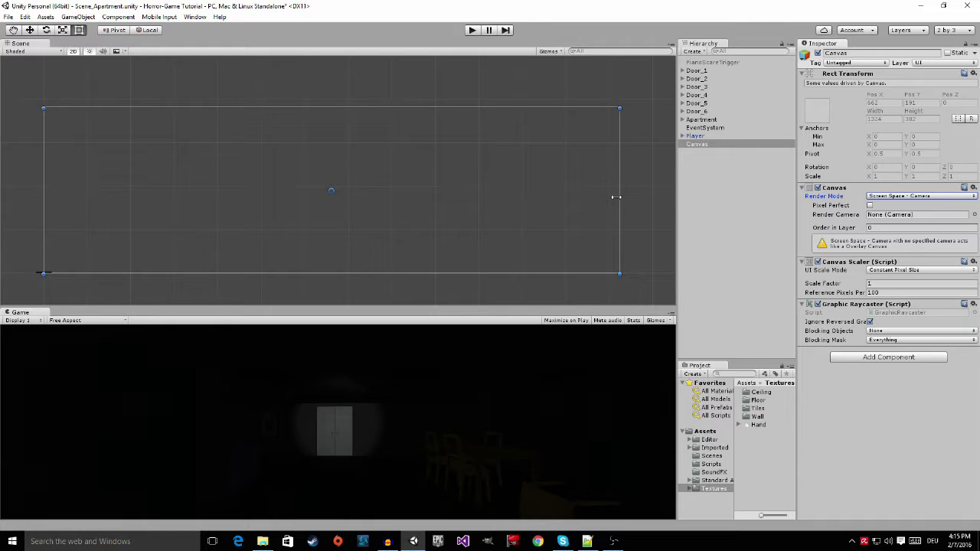
pyautogui.click(879, 202)
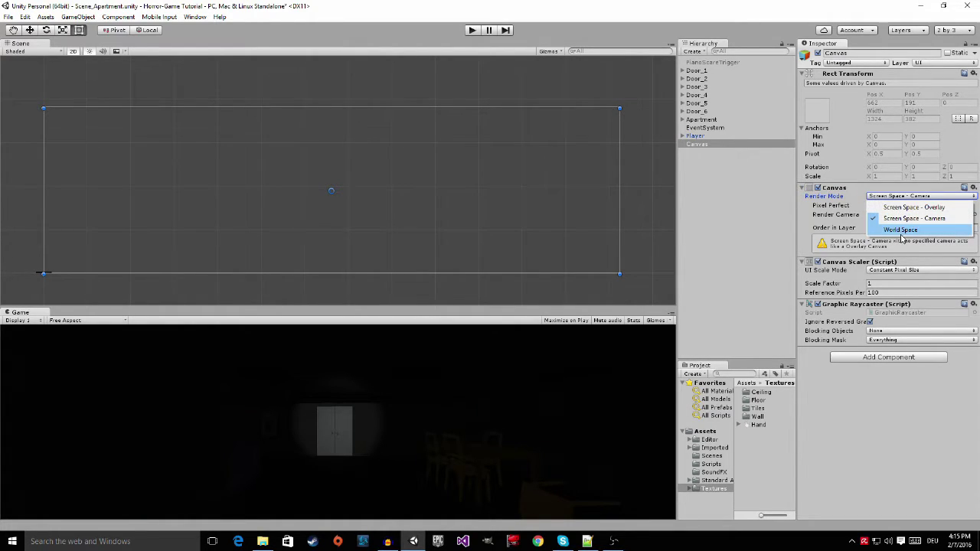
# - Preview World Space, restore Screen Space - Overlay, and begin editing the Canvas name
pyautogui.click(901, 230)
pyautogui.moveTo(469, 151); pyautogui.dragTo(472, 150, button='middle')
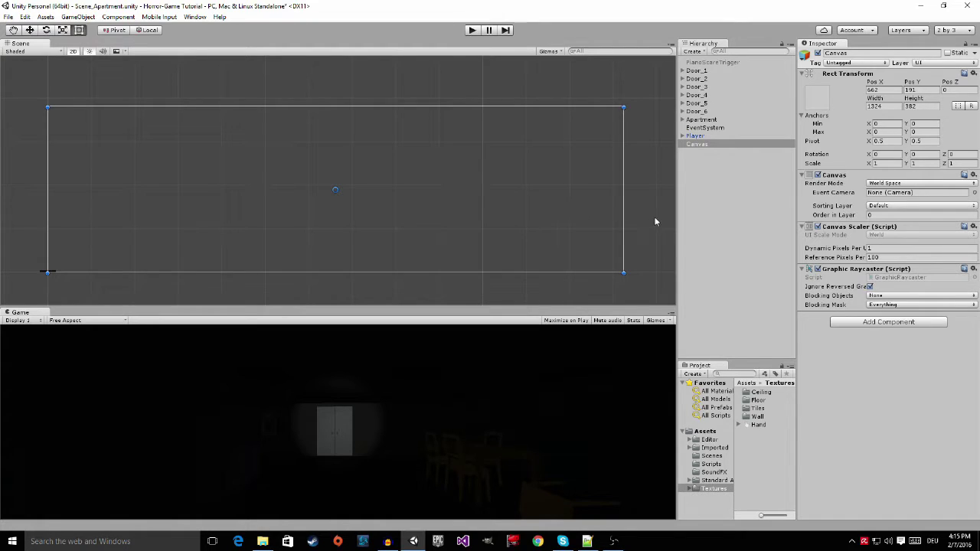
pyautogui.click(870, 186)
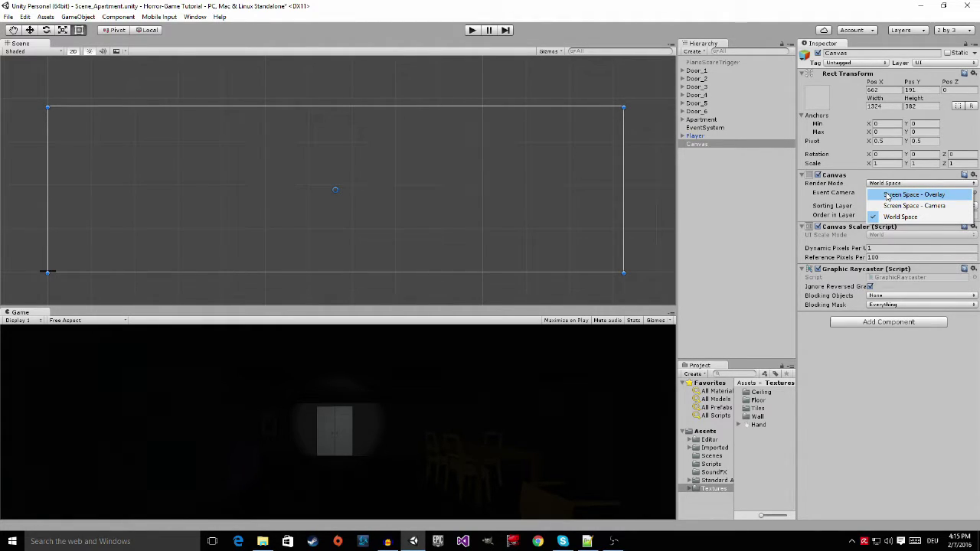
pyautogui.click(886, 197)
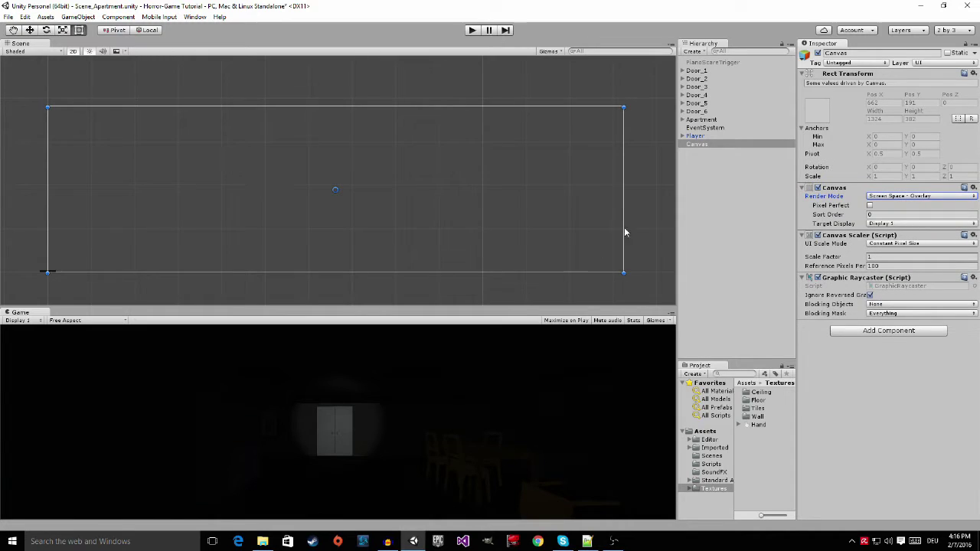
pyautogui.moveTo(676, 209); pyautogui.dragTo(687, 209)
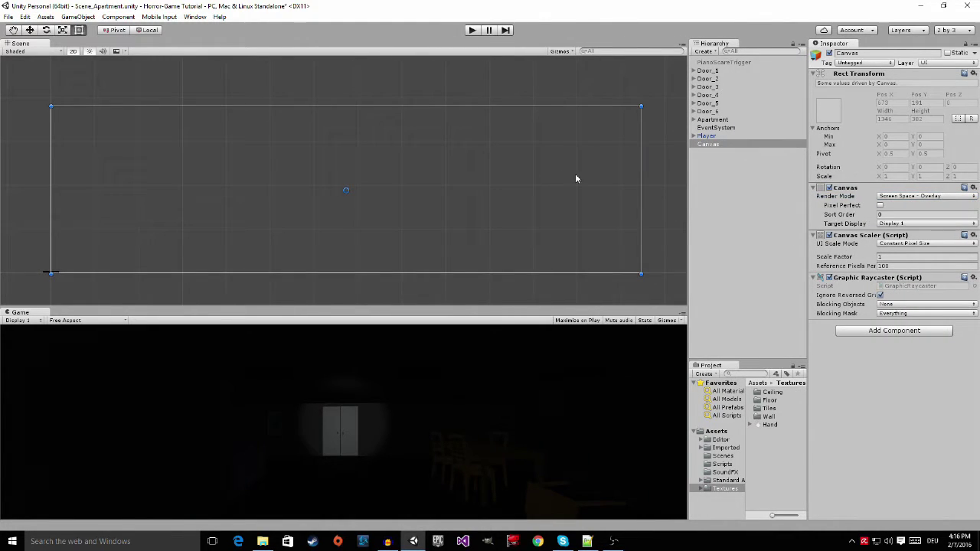
pyautogui.click(850, 54)
pyautogui.press('Left')
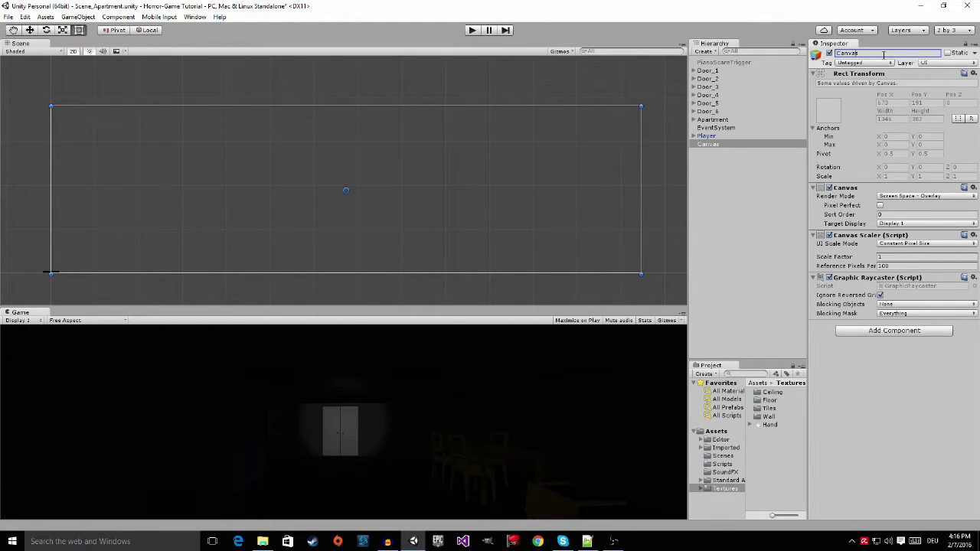
# - Name the Canvas 'CanvasPlayerHUD' and make the Game view taller
pyautogui.write('PlayerHUD')
pyautogui.press('Return')
pyautogui.click(872, 361)
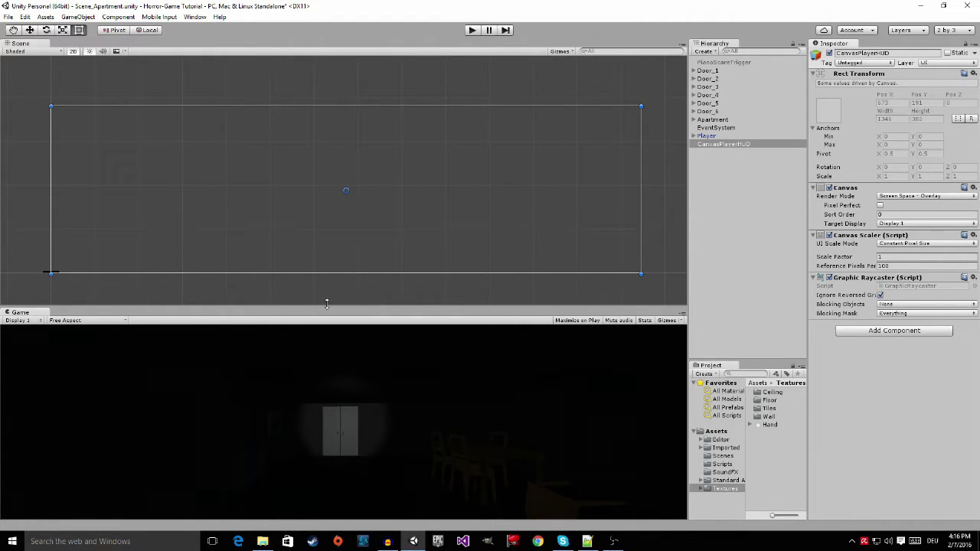
pyautogui.moveTo(326, 304); pyautogui.dragTo(326, 240)
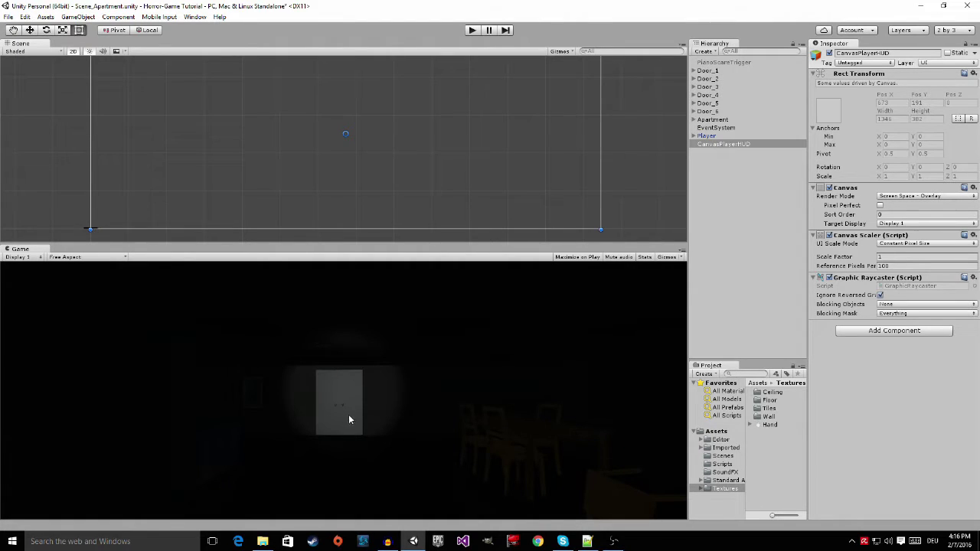
# - Resize the panels, recentre the Canvas in the Scene view, and open the UI Scale Mode dropdown
pyautogui.moveTo(688, 322); pyautogui.dragTo(64, 339)
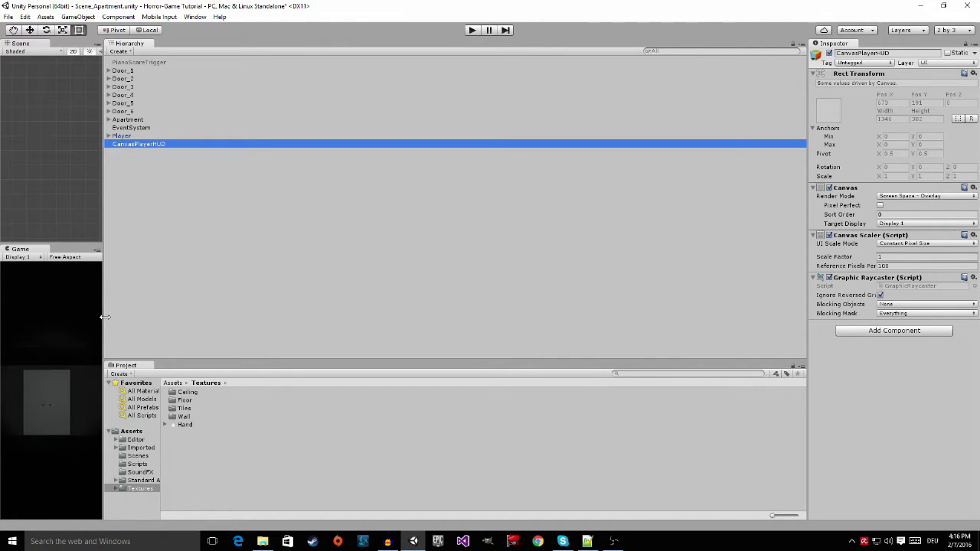
pyautogui.moveTo(104, 316); pyautogui.dragTo(653, 386)
pyautogui.moveTo(526, 215); pyautogui.dragTo(538, 244, button='middle')
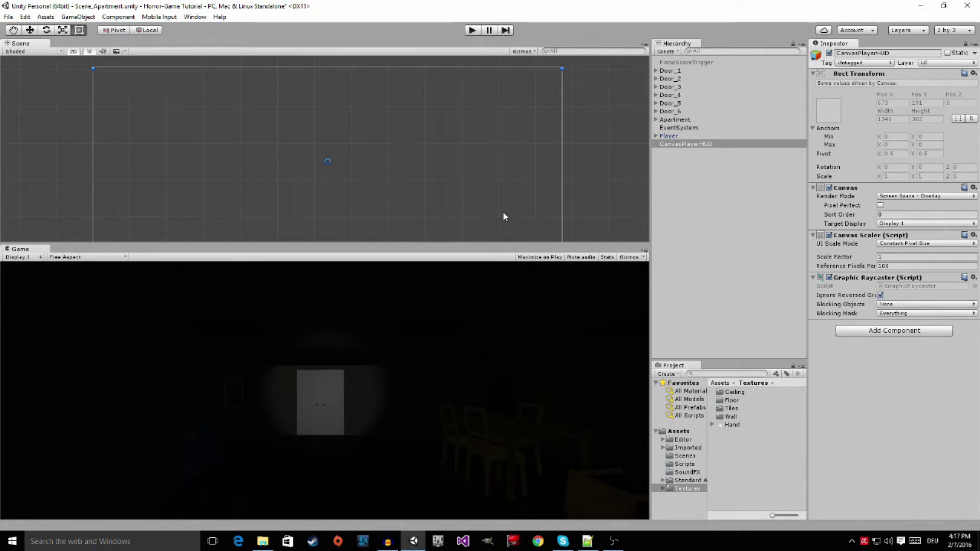
pyautogui.scroll(1, 495, 207)
pyautogui.scroll(-2, 492, 208)
pyautogui.scroll(-1, 493, 208)
pyautogui.moveTo(481, 186); pyautogui.dragTo(494, 186, button='middle')
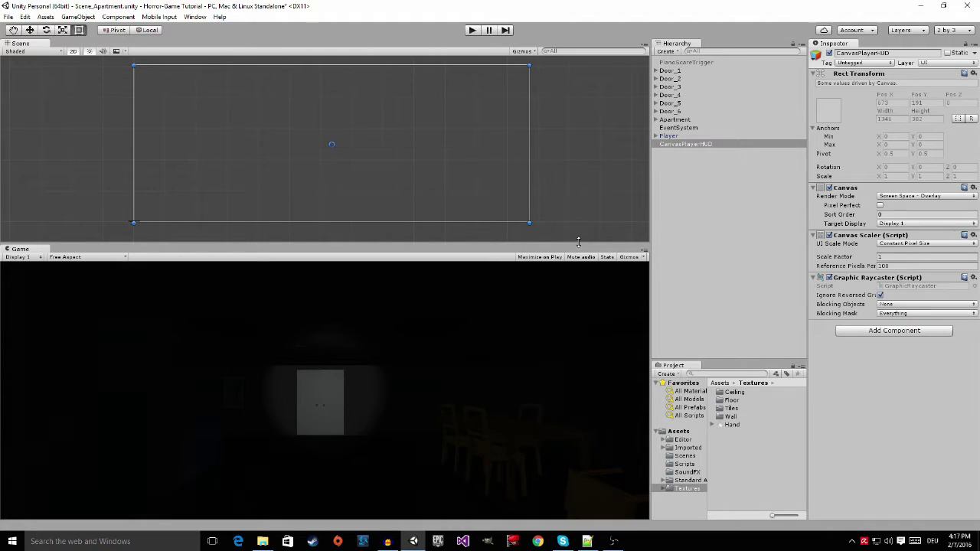
pyautogui.moveTo(578, 245); pyautogui.dragTo(578, 289)
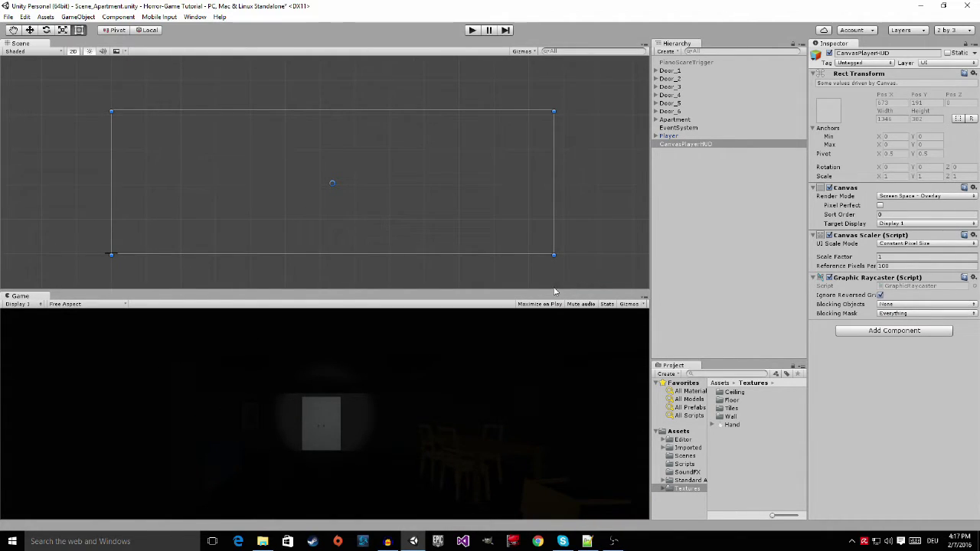
pyautogui.scroll(1, 555, 210)
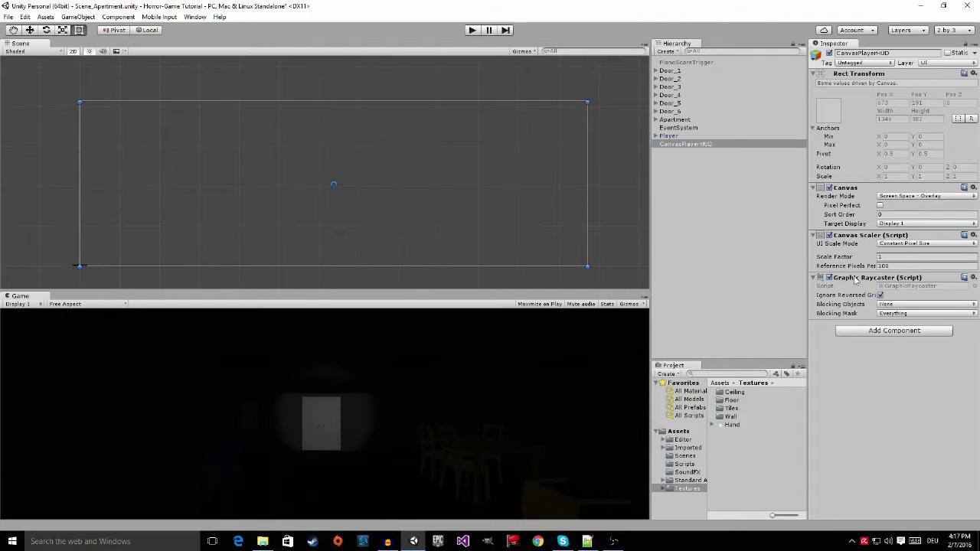
pyautogui.click(905, 247)
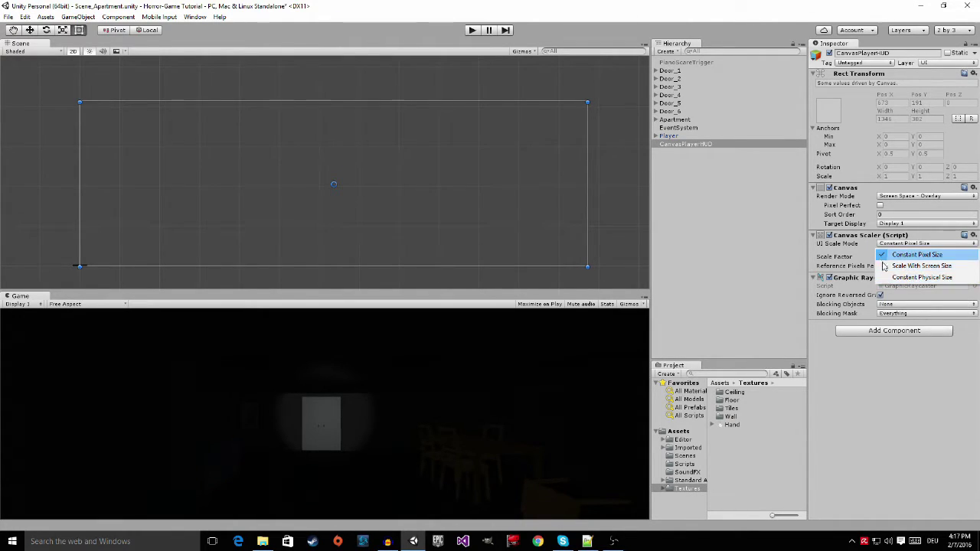
# - Make the canvas scale with screen size at a 1920×1080 reference resolution, match 0.5
pyautogui.click(945, 272)
pyautogui.press('Tab')
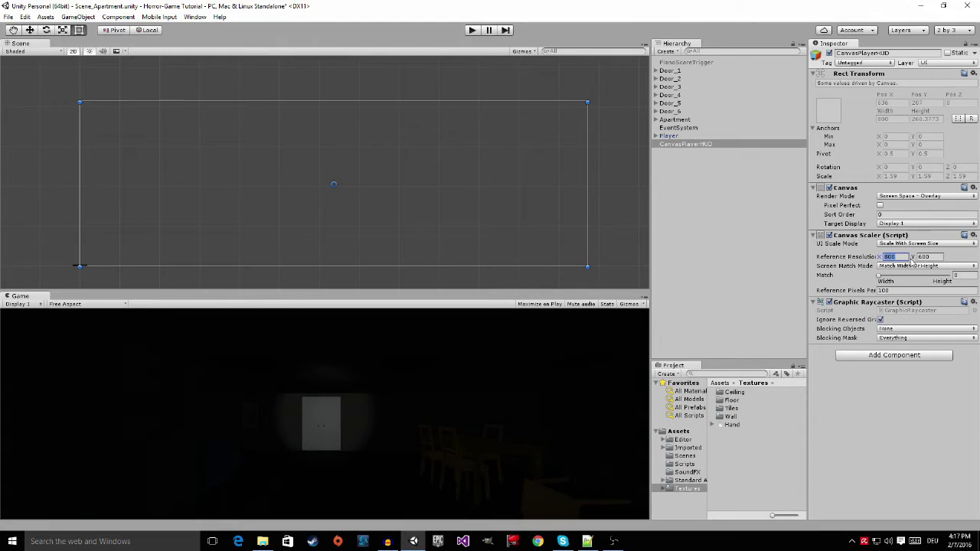
pyautogui.write('1920')
pyautogui.click(927, 257)
pyautogui.write('108')
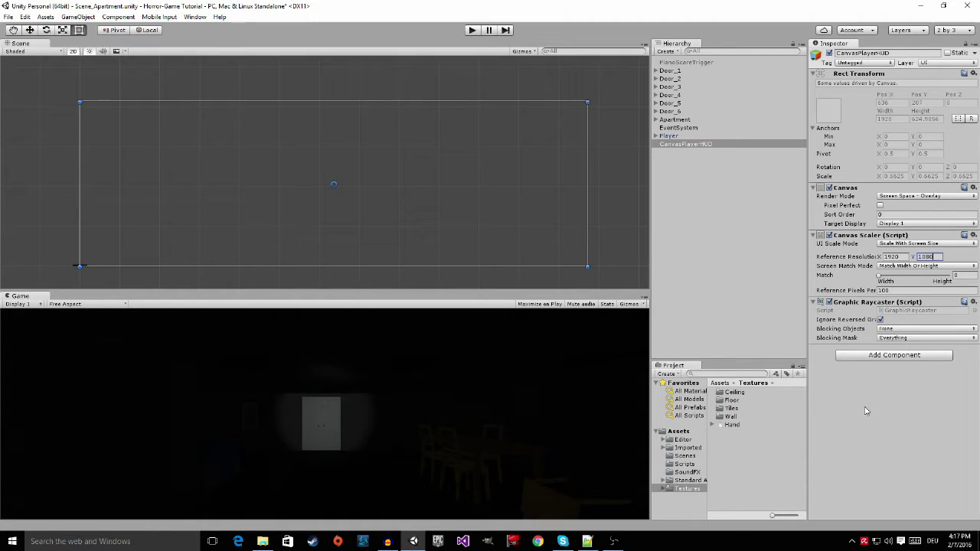
pyautogui.press('Return')
pyautogui.click(957, 276)
pyautogui.write('0.5')
# - Recentre the canvas in the Scene view and bring up CanvasPlayerHUD's context menu
pyautogui.scroll(-2, 557, 177)
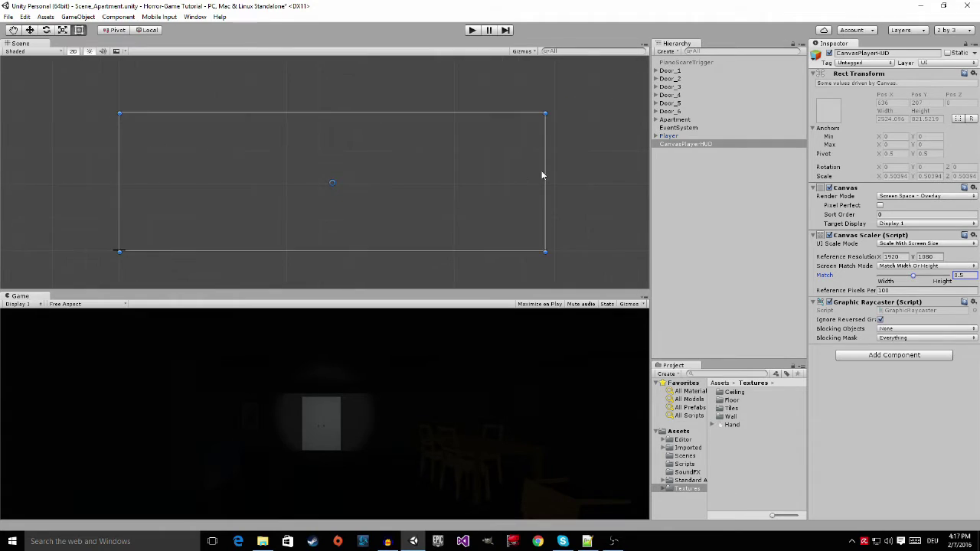
pyautogui.scroll(2, 536, 164)
pyautogui.moveTo(508, 182); pyautogui.dragTo(509, 176, button='middle')
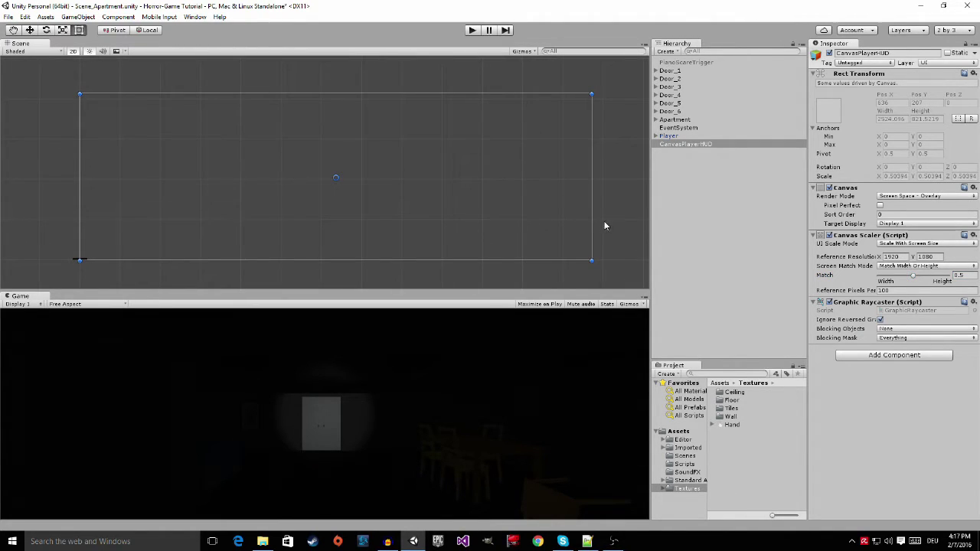
pyautogui.rightClick(669, 145)
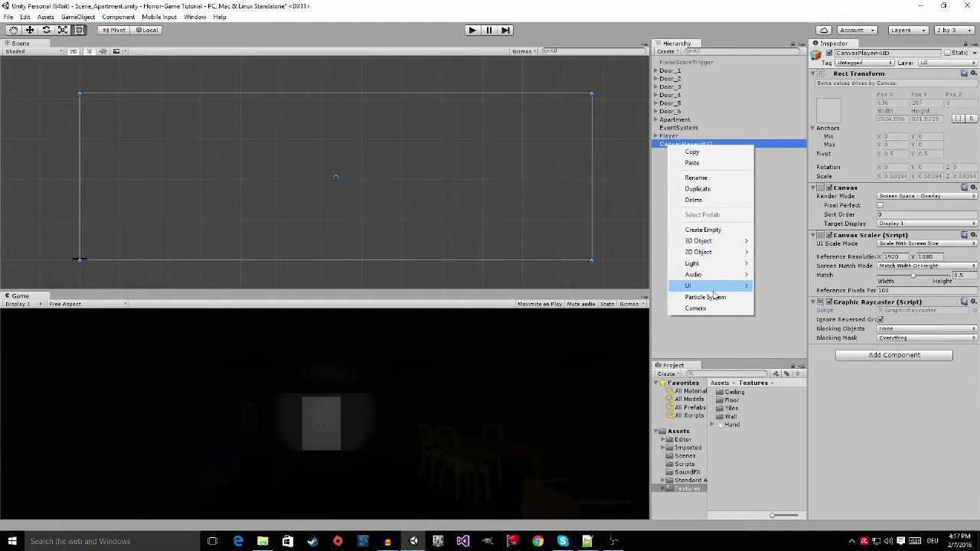
pyautogui.moveTo(697, 286)
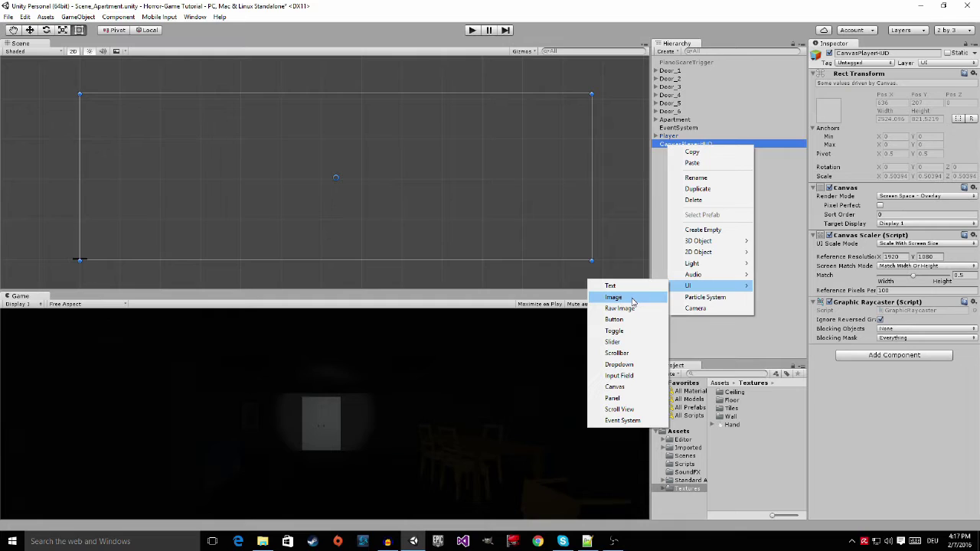
# - Create a UI Image under CanvasPlayerHUD and drag it across the canvas
pyautogui.click(633, 298)
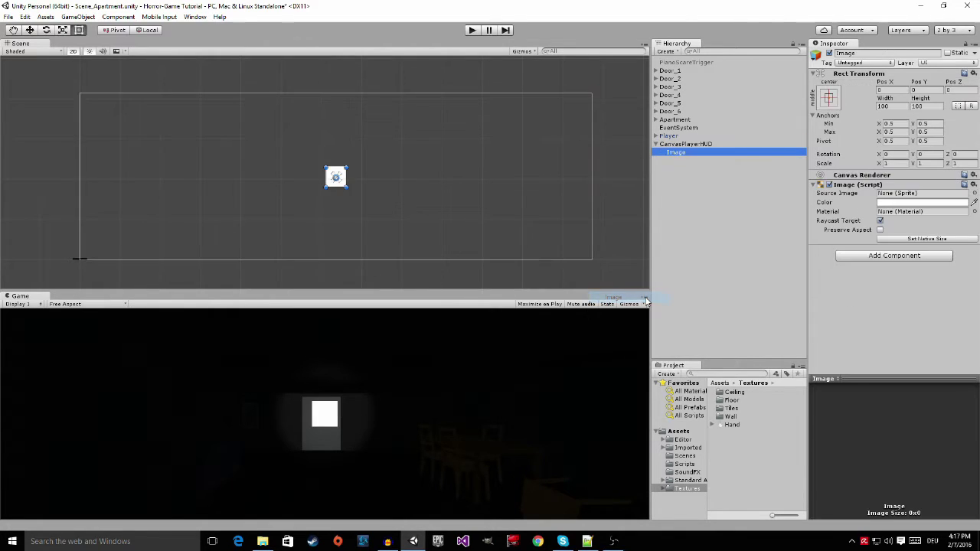
pyautogui.scroll(2, 434, 175)
pyautogui.scroll(2, 432, 187)
pyautogui.scroll(1, 428, 192)
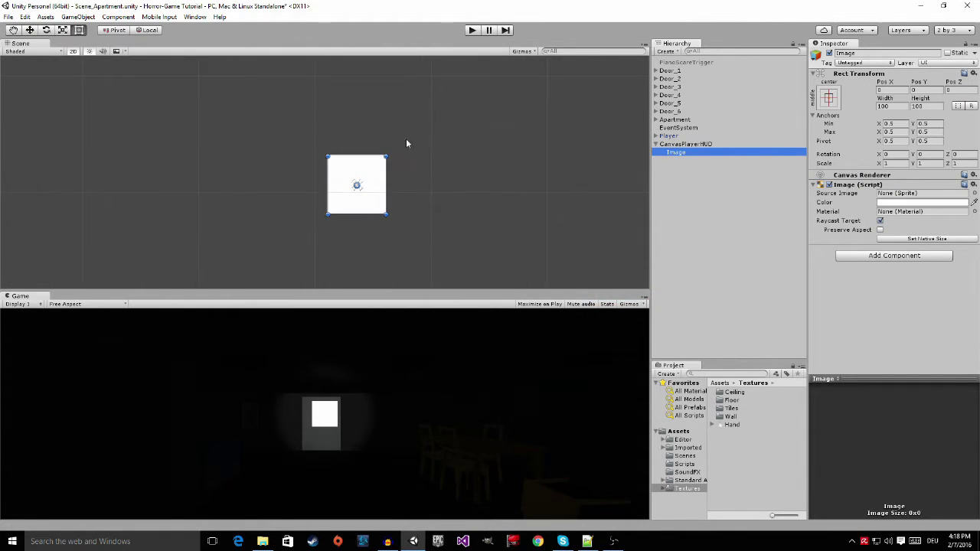
pyautogui.scroll(-2, 389, 168)
pyautogui.scroll(-1, 380, 156)
pyautogui.scroll(-2, 306, 149)
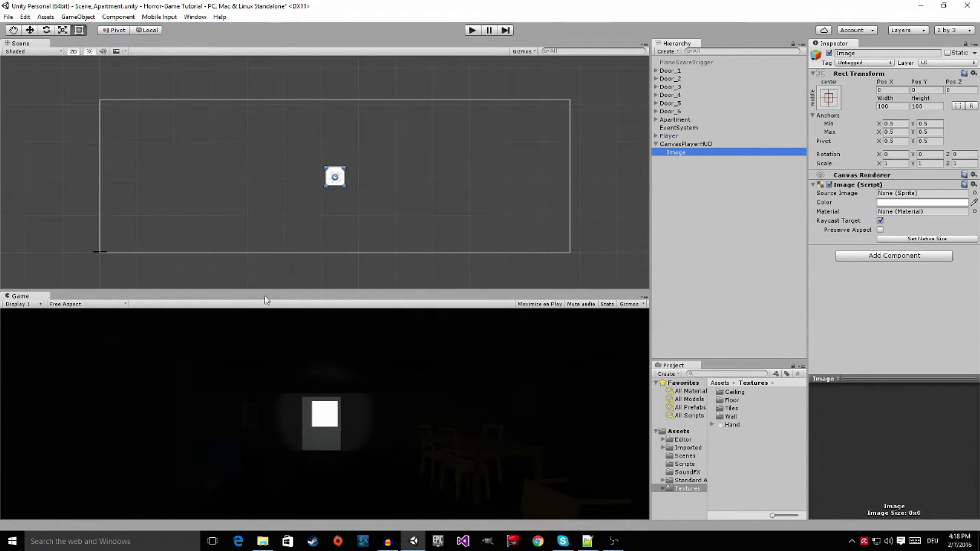
pyautogui.moveTo(342, 177)
pyautogui.mouseDown()
pyautogui.moveTo(265, 109)
pyautogui.moveTo(477, 192)
pyautogui.moveTo(385, 222)
pyautogui.moveTo(419, 167)
pyautogui.moveTo(348, 222)
pyautogui.moveTo(390, 192)
pyautogui.moveTo(420, 136)
pyautogui.moveTo(513, 136)
pyautogui.moveTo(513, 124)
pyautogui.moveTo(362, 141)
pyautogui.moveTo(363, 182)
pyautogui.moveTo(419, 152)
pyautogui.moveTo(405, 160)
pyautogui.mouseUp()
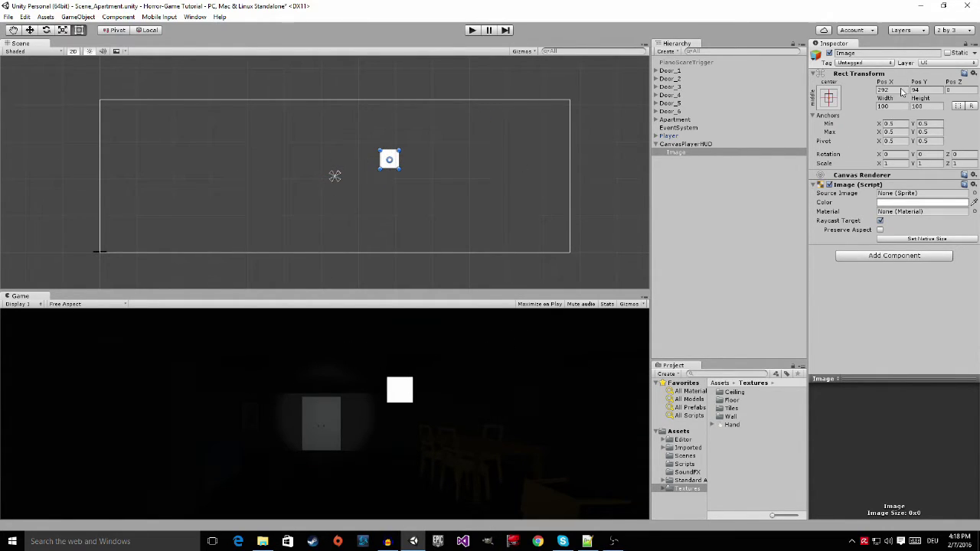
# - Centre the image by setting Pos X and Pos Y to 0
pyautogui.click(904, 86)
pyautogui.write('0')
pyautogui.press('Tab')
pyautogui.write('0')
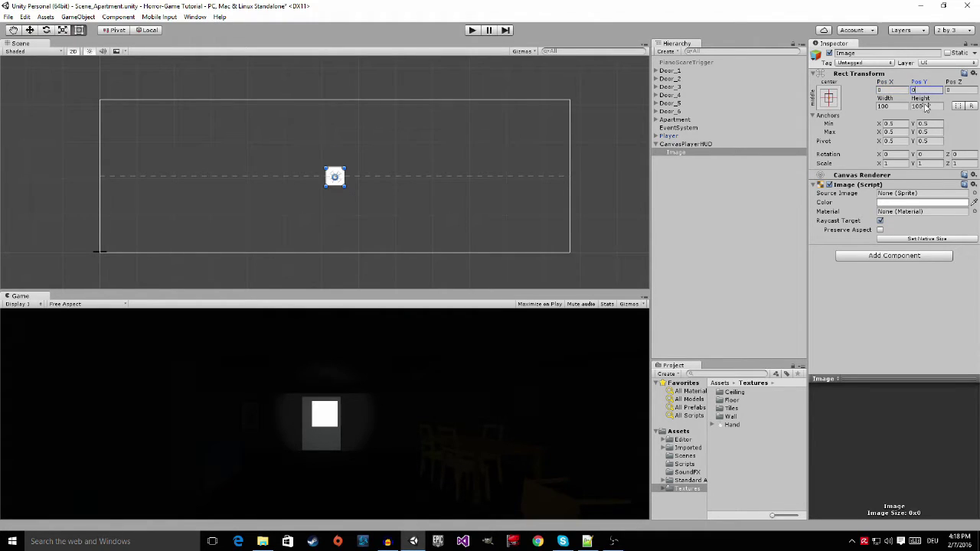
pyautogui.scroll(2, 468, 191)
pyautogui.scroll(2, 441, 213)
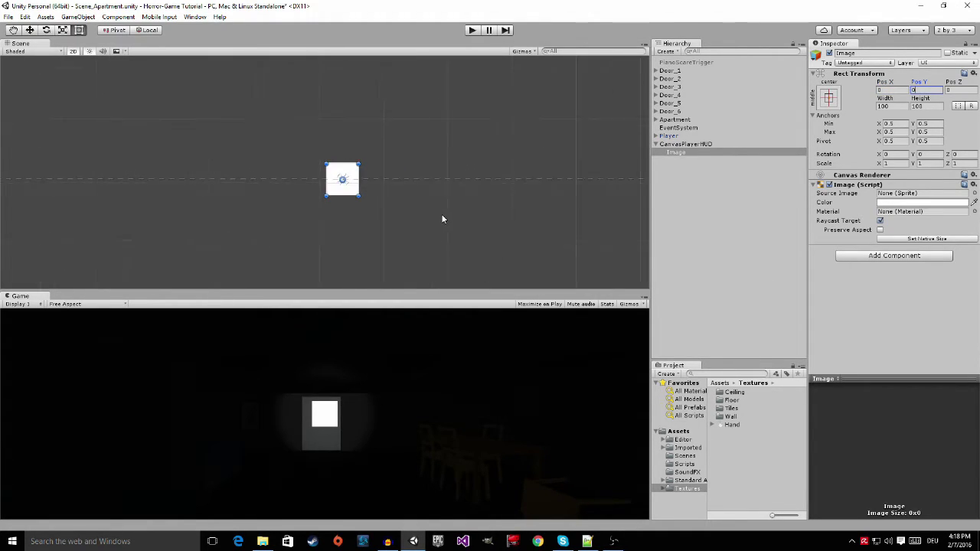
pyautogui.scroll(1, 441, 214)
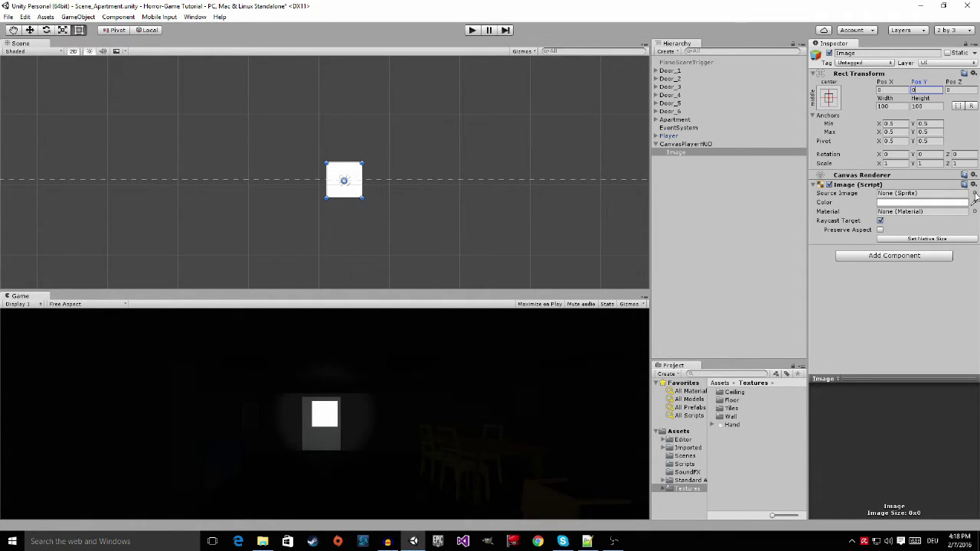
pyautogui.click(975, 195)
# - Assign the Hand sprite as the image's Source Image
pyautogui.click(668, 76)
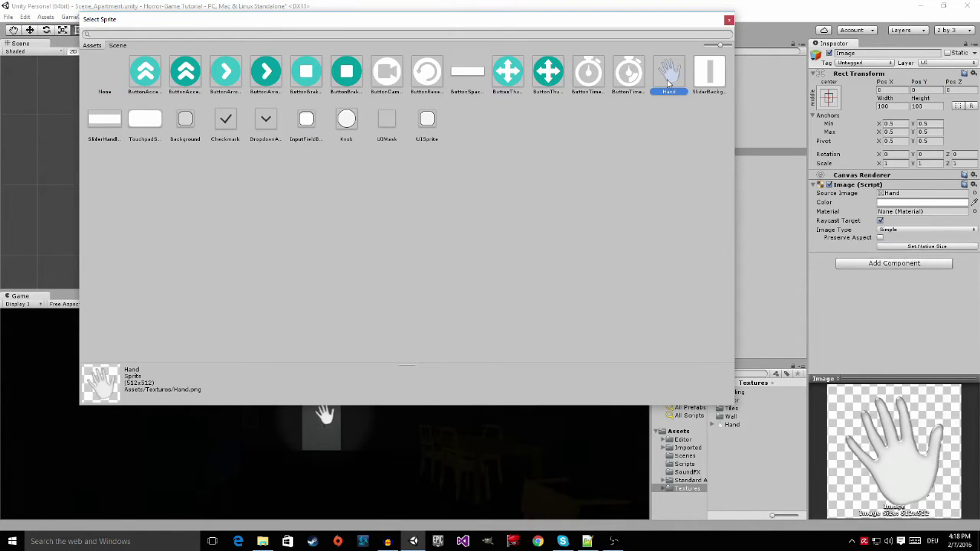
pyautogui.doubleClick(667, 76)
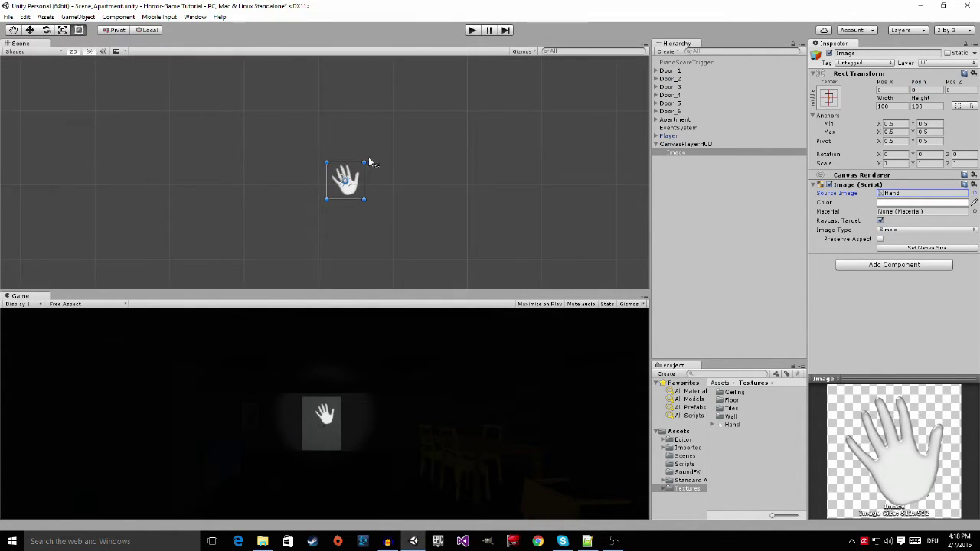
pyautogui.scroll(-3, 324, 169)
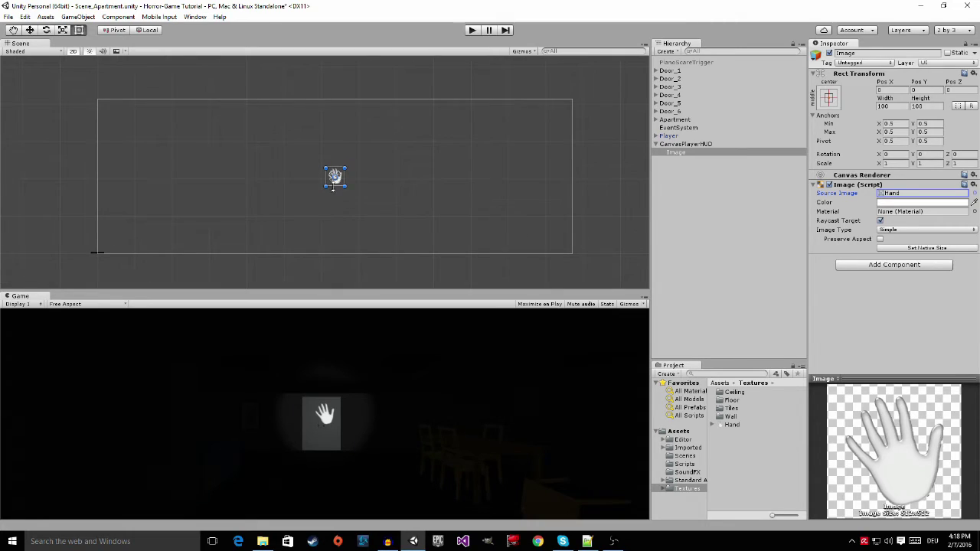
pyautogui.scroll(1, 323, 177)
pyautogui.scroll(1, 357, 178)
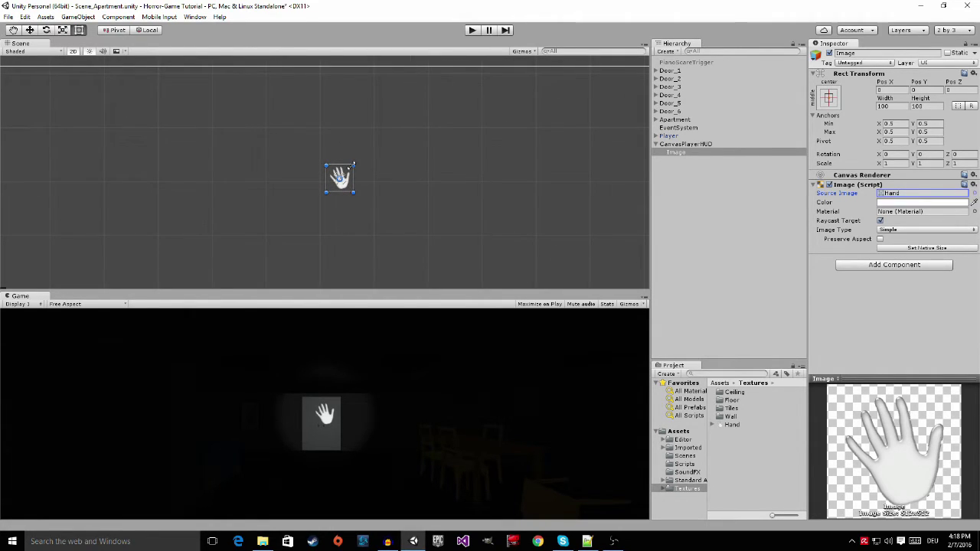
pyautogui.moveTo(353, 164); pyautogui.dragTo(397, 136)
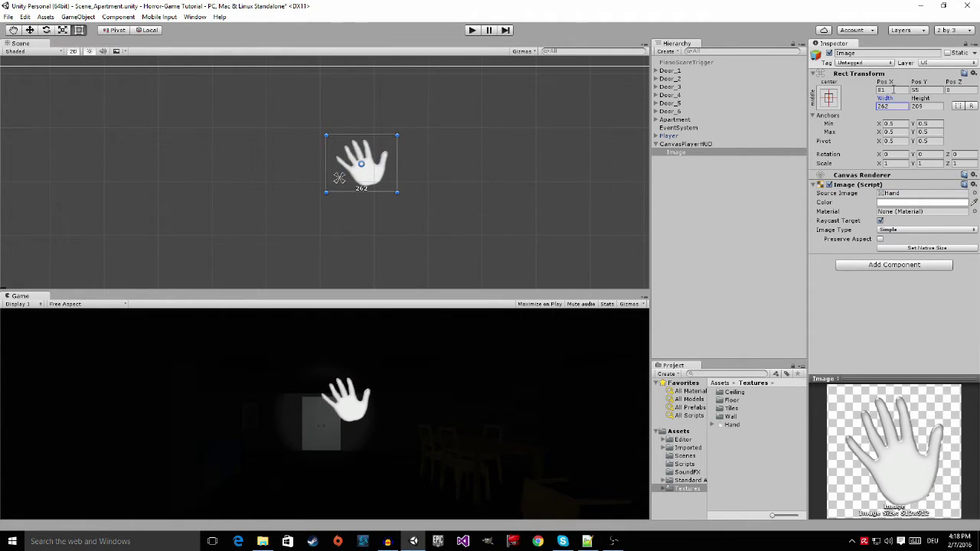
# - Centre the hand at Pos X/Y 0 and size it to 125 by 125
pyautogui.click(888, 89)
pyautogui.write('0')
pyautogui.click(929, 90)
pyautogui.write('0')
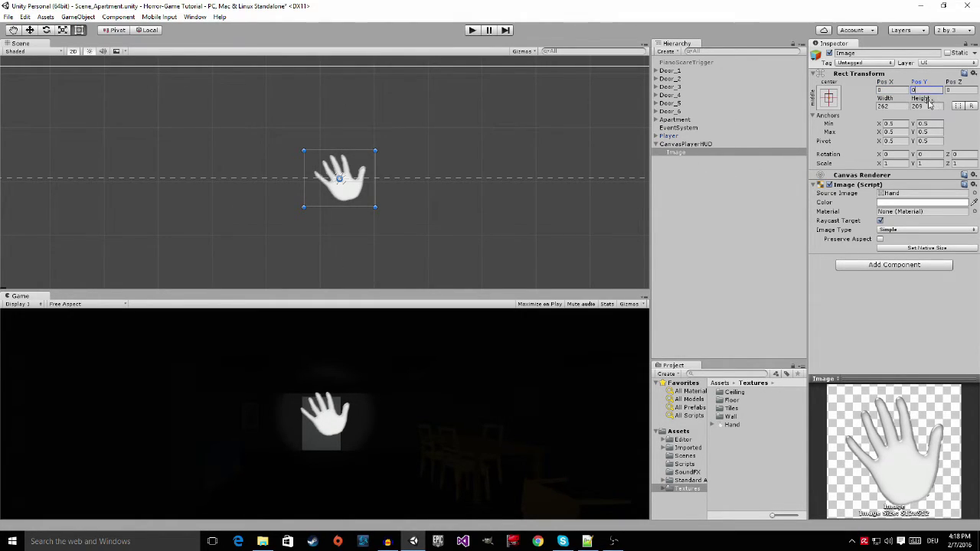
pyautogui.click(891, 107)
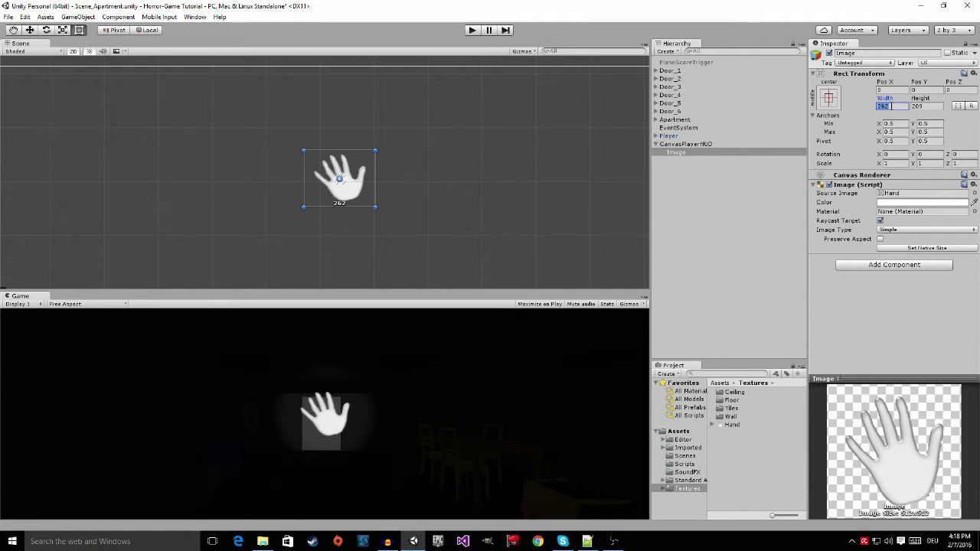
pyautogui.write('125')
pyautogui.click(930, 107)
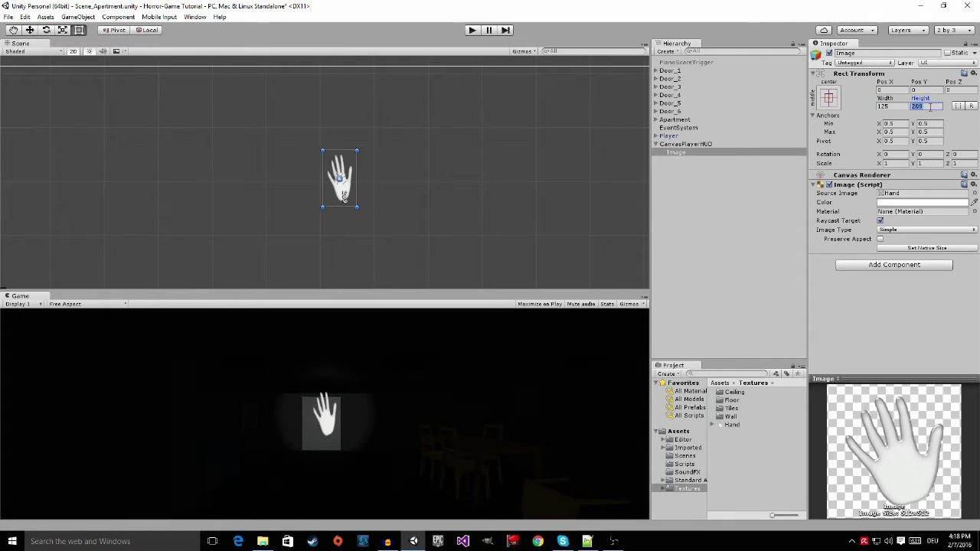
pyautogui.write('125')
# - Keep centre anchoring in the anchor presets and frame the hand in the Scene view
pyautogui.scroll(1, 401, 175)
pyautogui.scroll(1, 401, 175)
pyautogui.scroll(1, 401, 175)
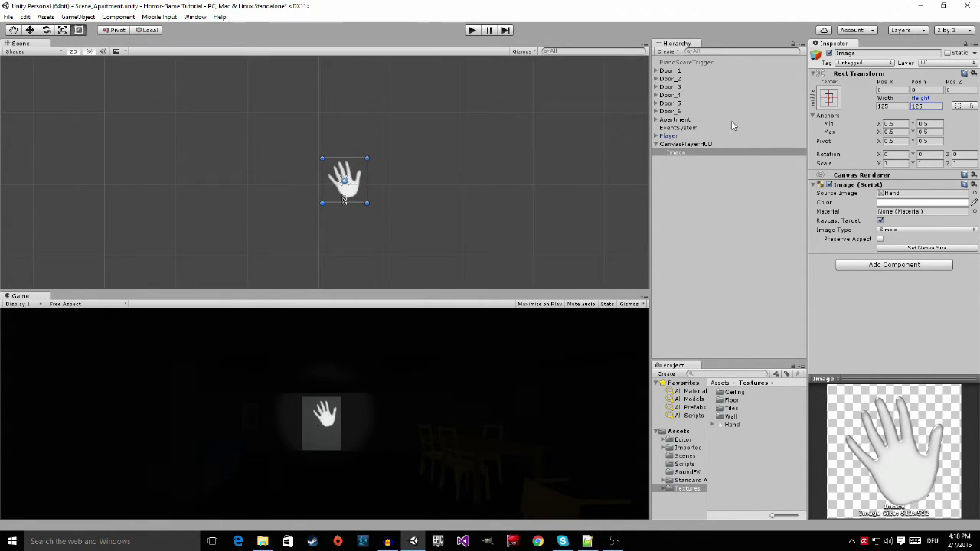
pyautogui.click(829, 100)
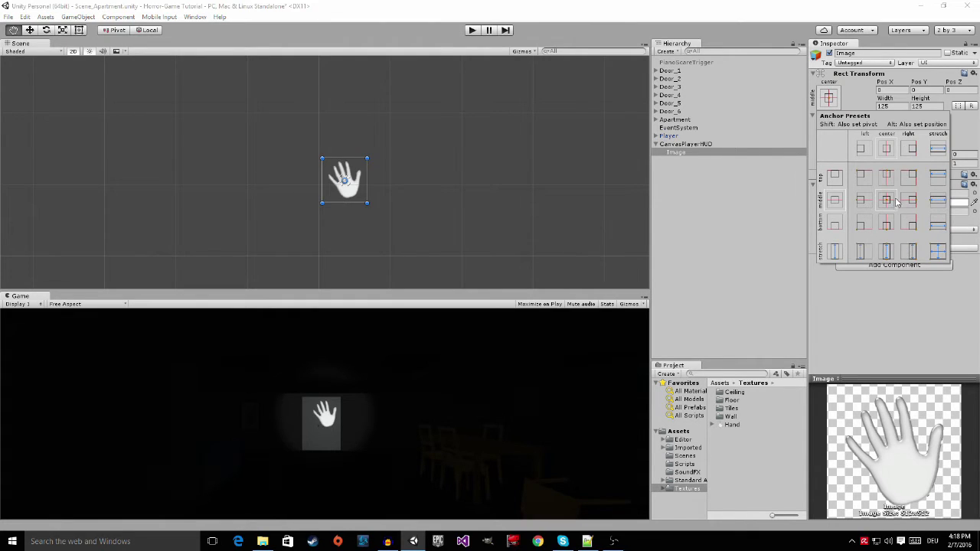
pyautogui.hotkey('shift', 'alt')
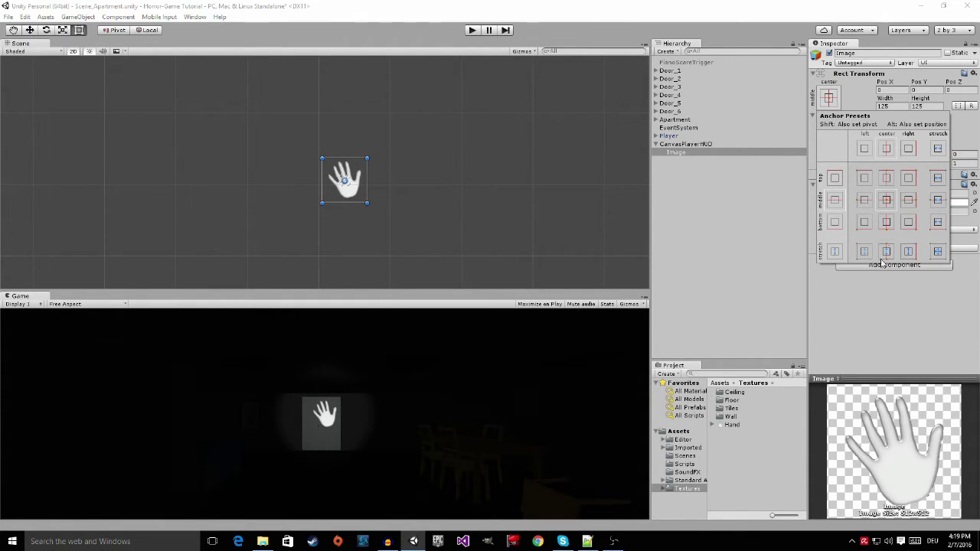
pyautogui.click(877, 340)
pyautogui.press('f')
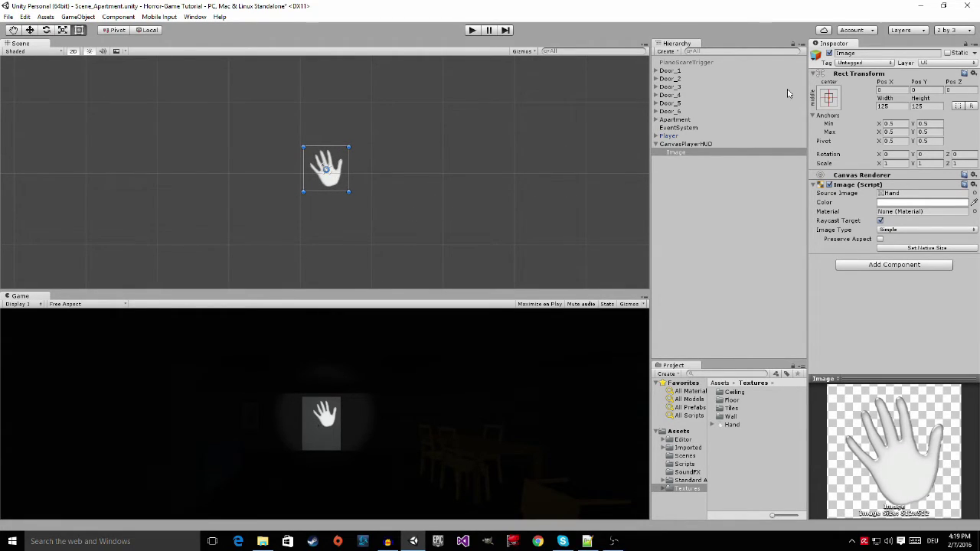
pyautogui.click(866, 53)
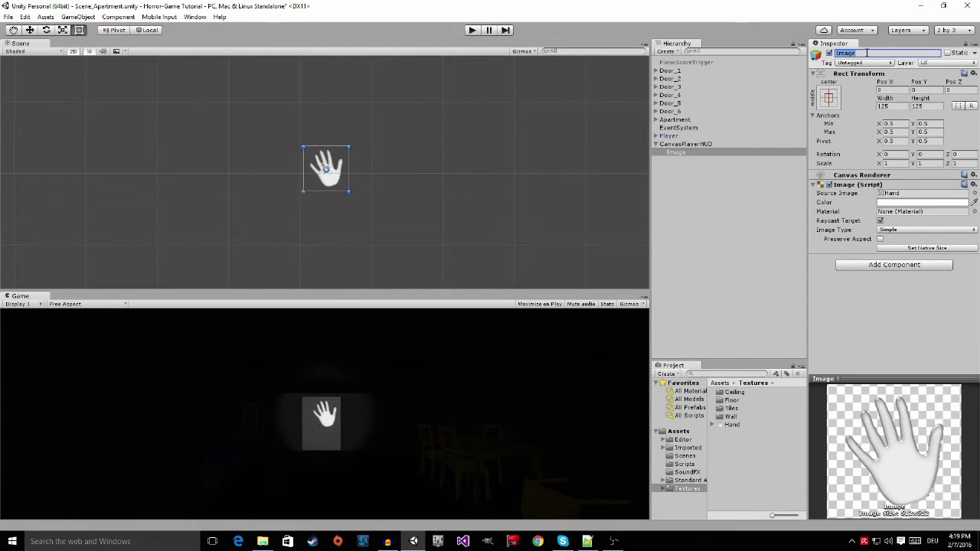
# - Rename the image object to InteractionIcon
pyautogui.press('BackSpace')
pyautogui.write('ractionIcon')
pyautogui.press('Return')
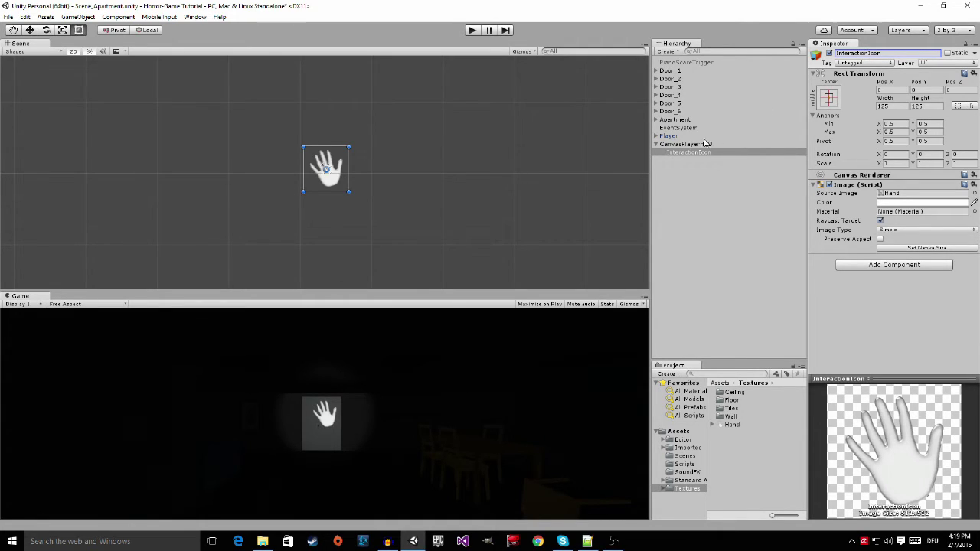
# - Assign InteractionIcon to FirstPersonCharacter's Interact Icon field and disable its Image component
pyautogui.click(655, 145)
pyautogui.click(667, 135)
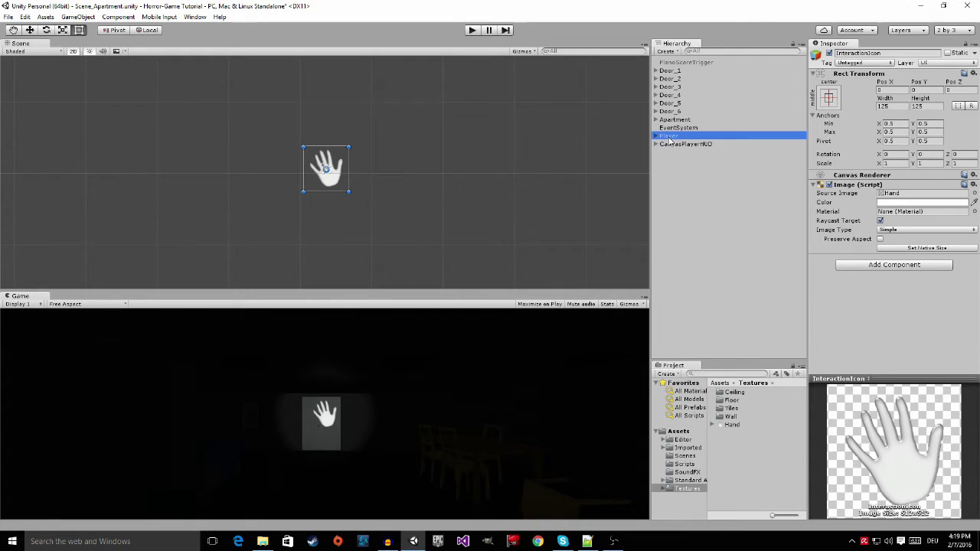
pyautogui.click(655, 135)
pyautogui.click(685, 144)
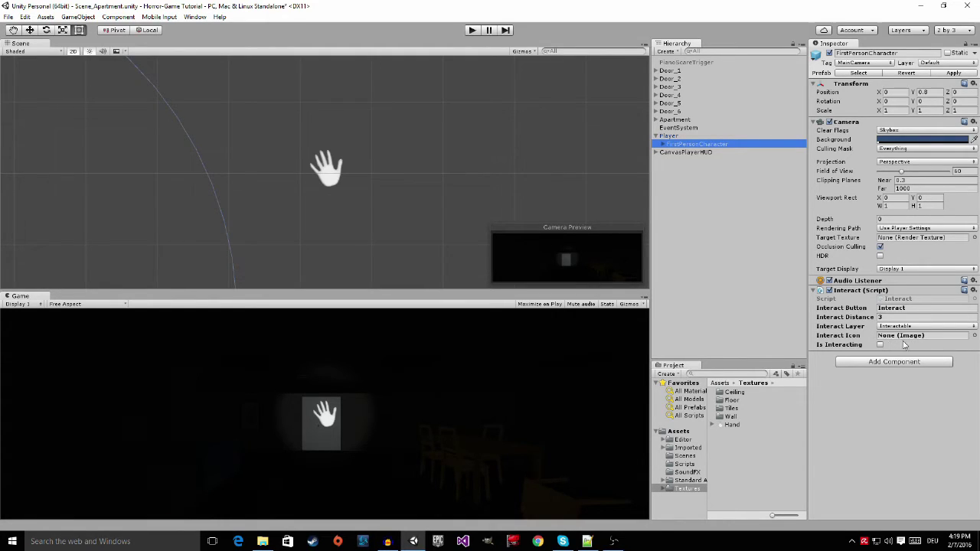
pyautogui.click(655, 152)
pyautogui.moveTo(689, 161)
pyautogui.mouseDown()
pyautogui.moveTo(733, 224)
pyautogui.moveTo(901, 346)
pyautogui.mouseUp()
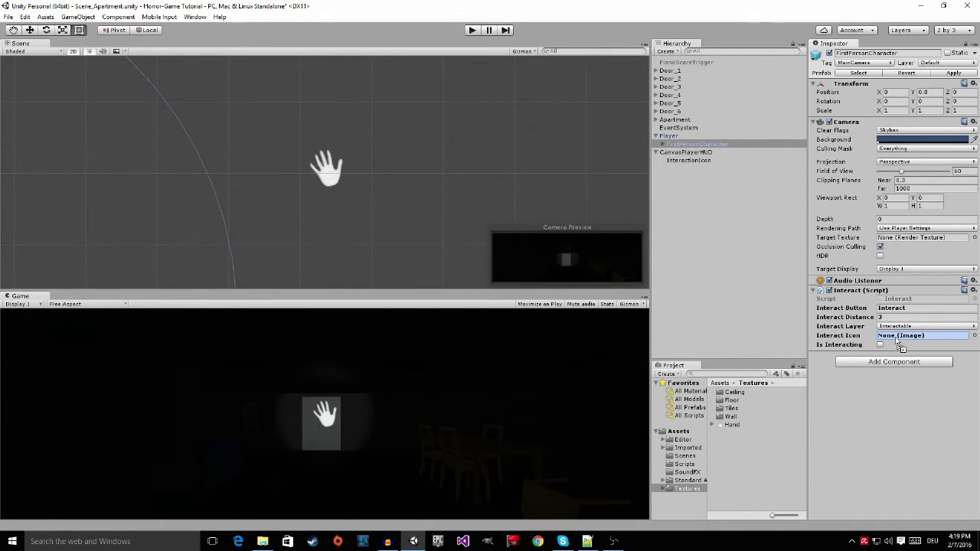
pyautogui.moveTo(897, 340); pyautogui.dragTo(900, 341)
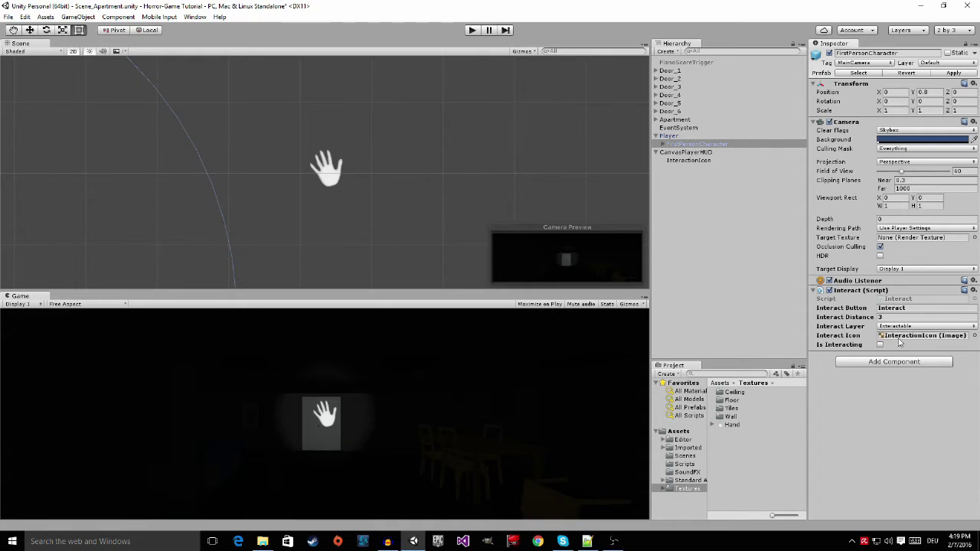
pyautogui.click(703, 160)
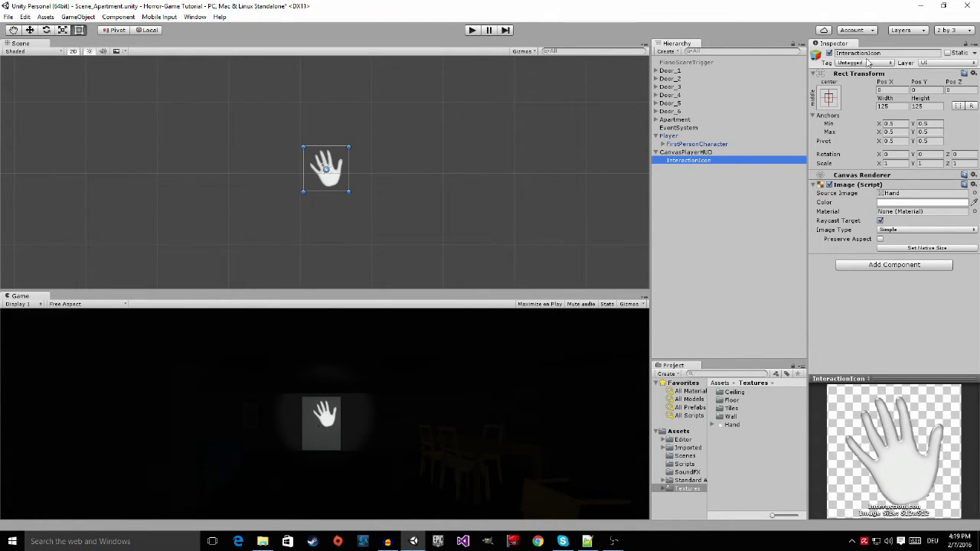
pyautogui.click(830, 185)
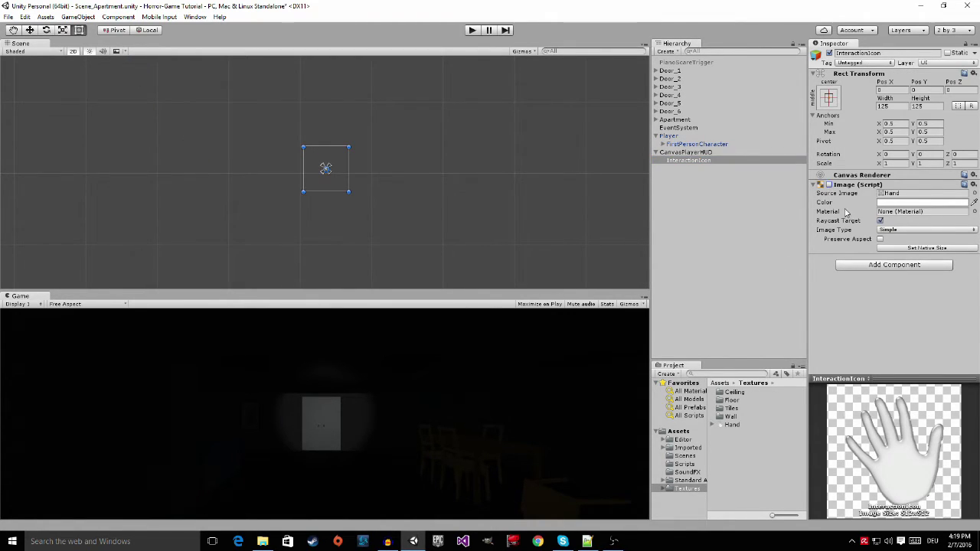
# - Play the scene and walk toward the door to check the hand icon
pyautogui.click(470, 34)
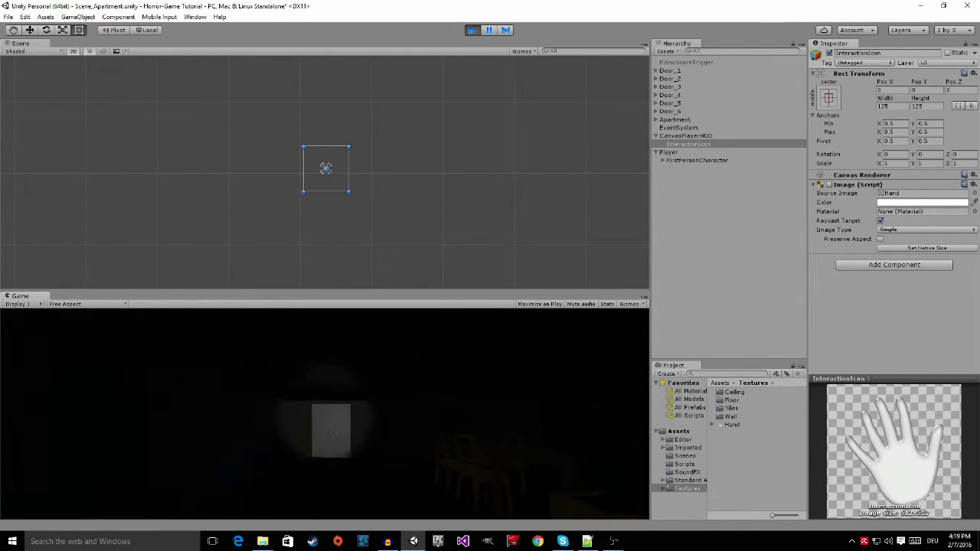
pyautogui.press('w')
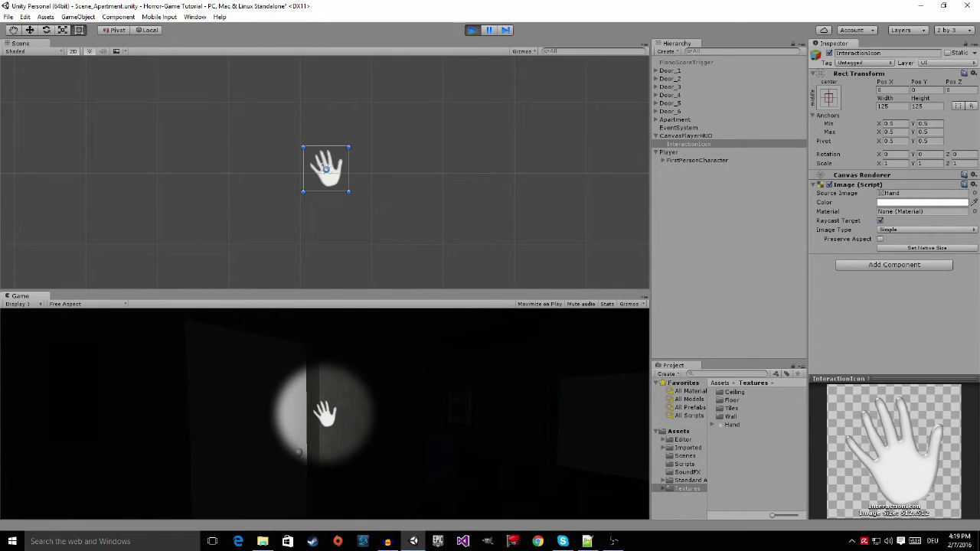
pyautogui.hotkey('ctrl', 'p')
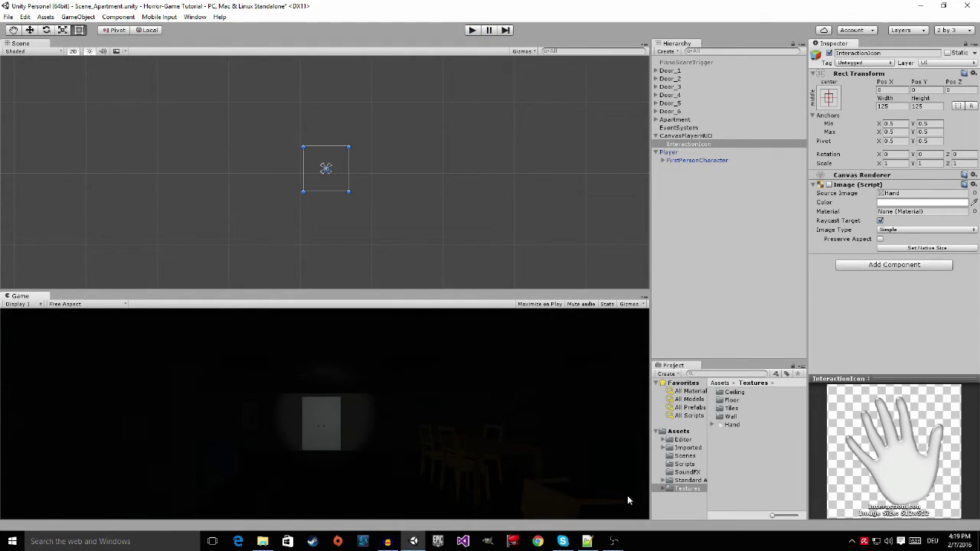
# - Open the Interact script in Visual Studio and review the Start line hiding the icon
pyautogui.click(683, 464)
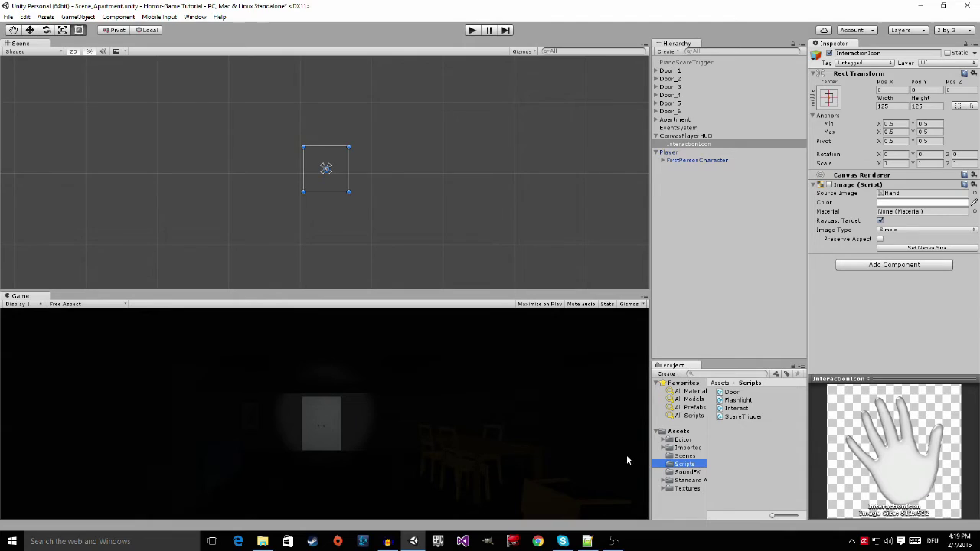
pyautogui.doubleClick(738, 410)
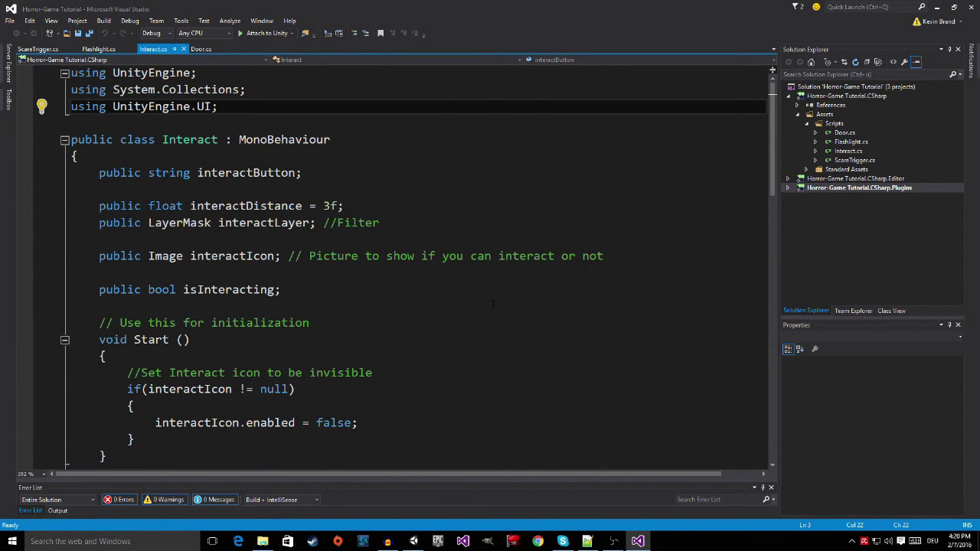
pyautogui.scroll(-4, 267, 337)
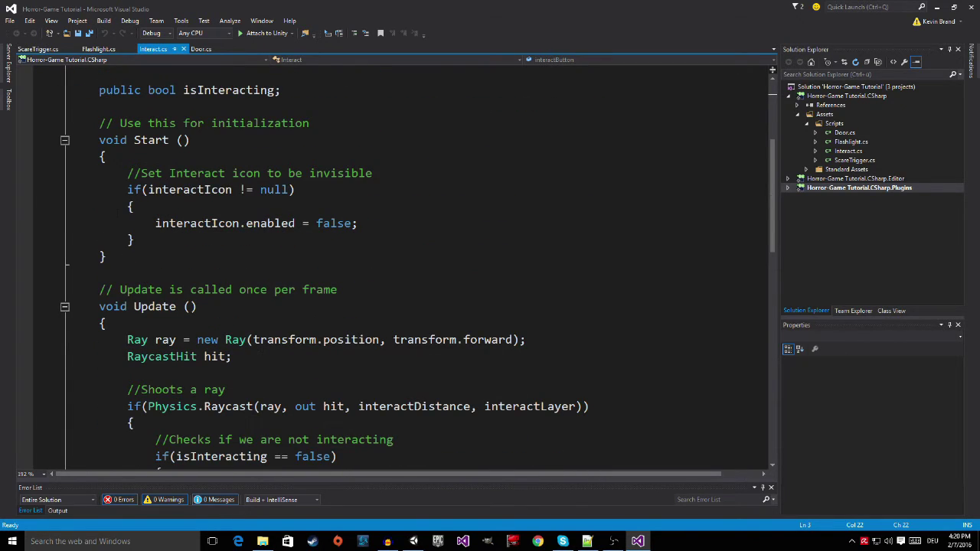
pyautogui.moveTo(72, 141); pyautogui.dragTo(107, 256)
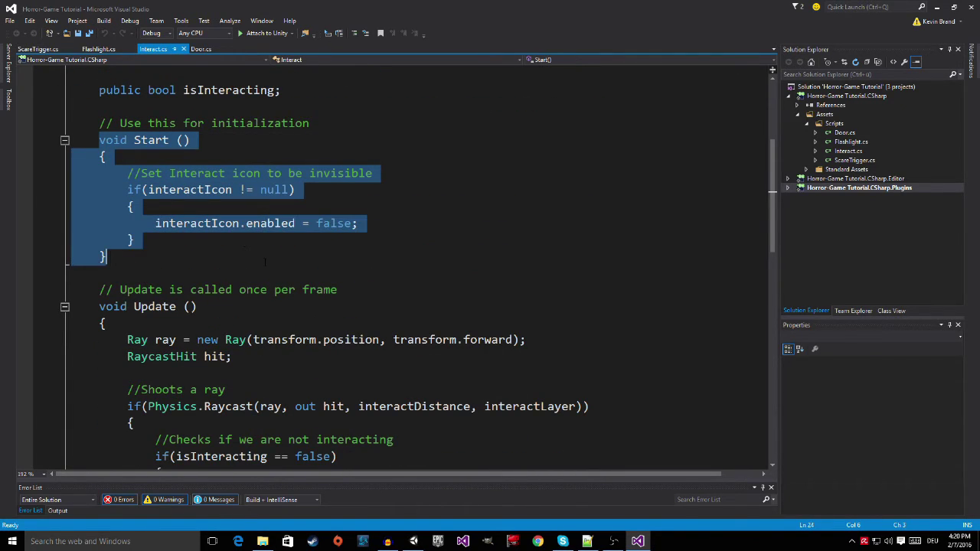
pyautogui.click(160, 223)
pyautogui.moveTo(155, 223); pyautogui.dragTo(357, 223)
pyautogui.click(357, 222)
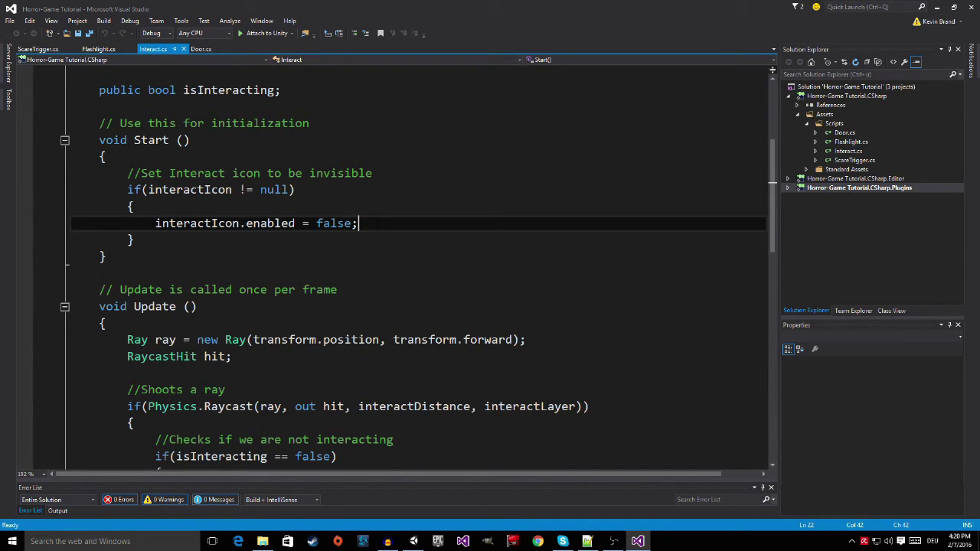
# - Review the raycast-hit block that enables interactIcon
pyautogui.scroll(-3, 347, 261)
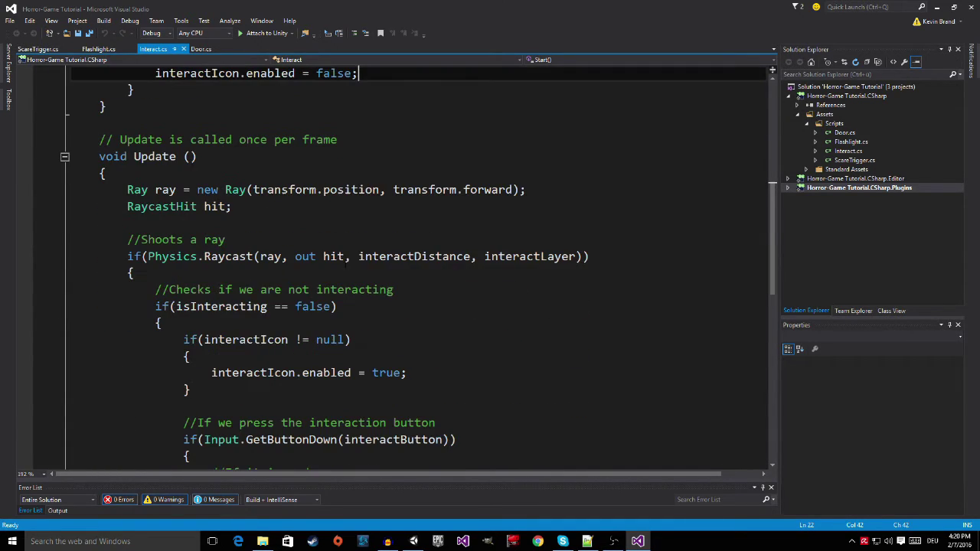
pyautogui.scroll(-2, 414, 268)
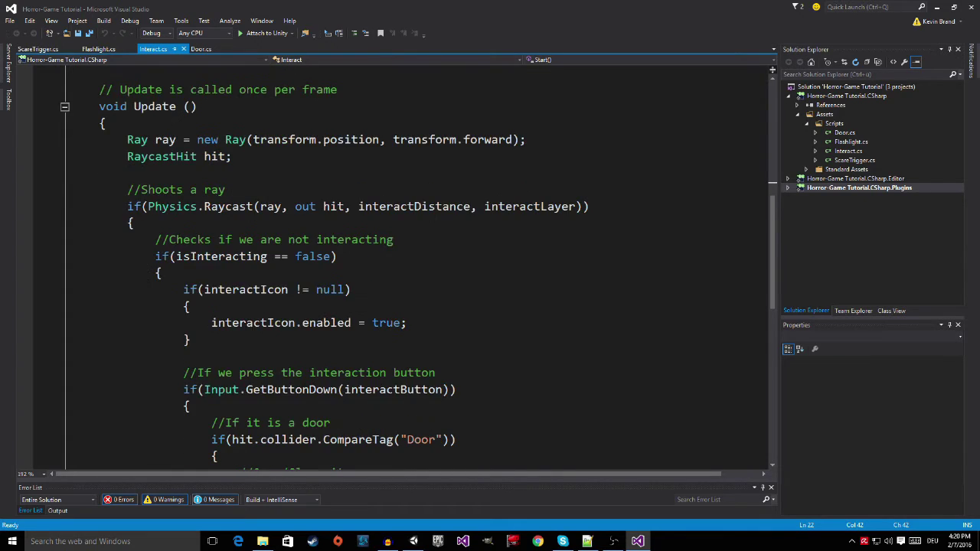
pyautogui.moveTo(127, 156); pyautogui.dragTo(411, 292)
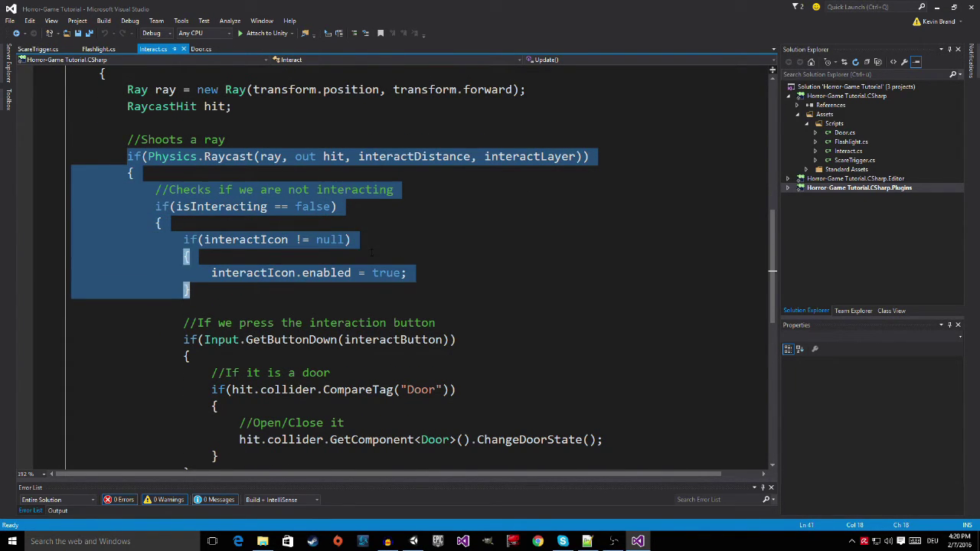
pyautogui.click(229, 289)
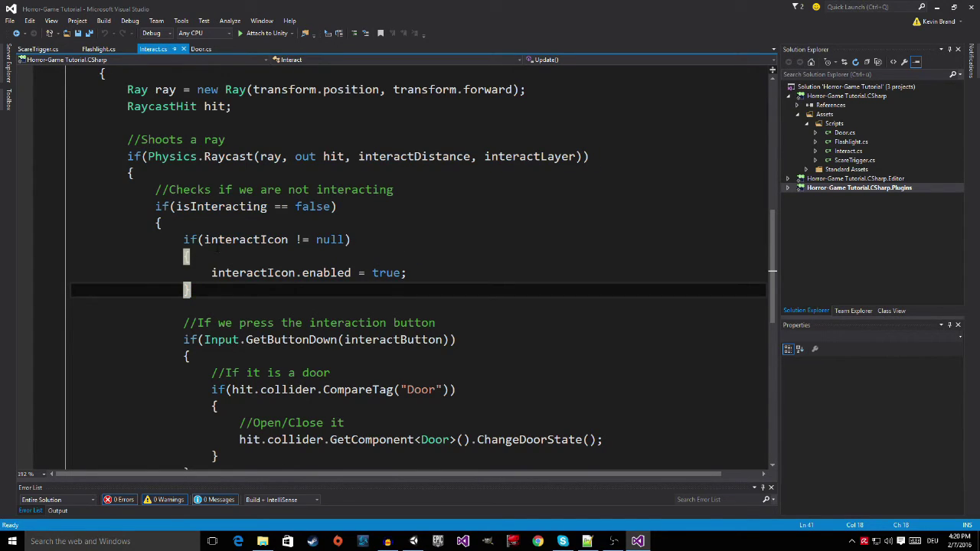
pyautogui.moveTo(183, 240); pyautogui.dragTo(257, 296)
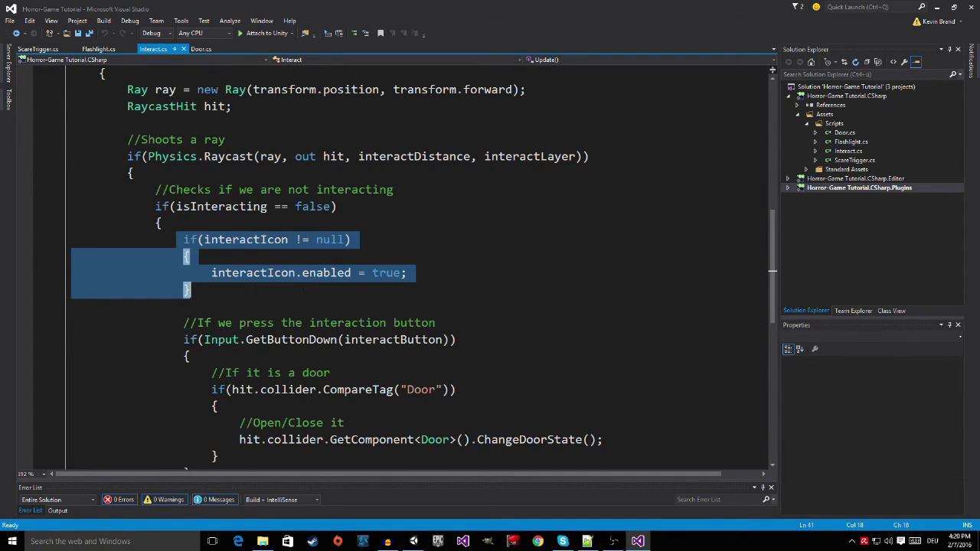
pyautogui.click(406, 240)
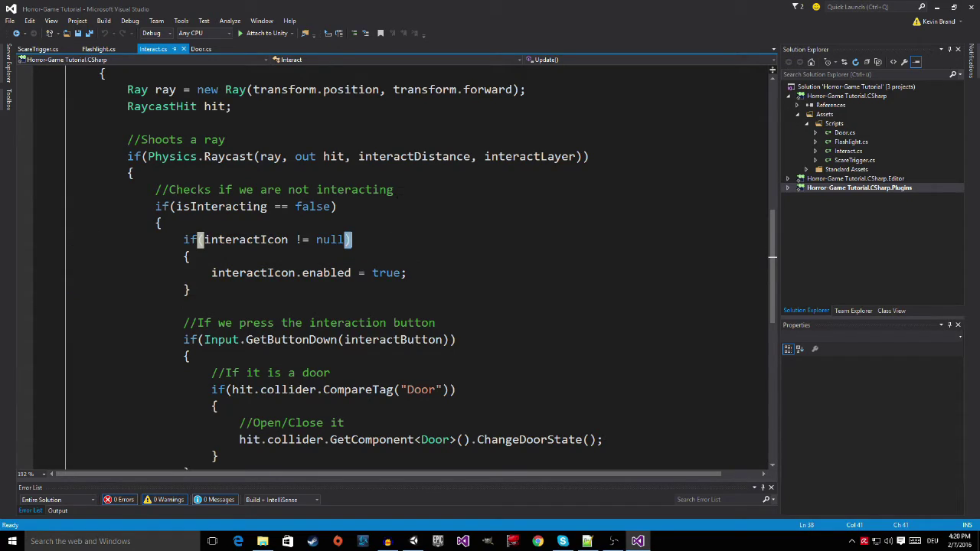
pyautogui.moveTo(528, 156)
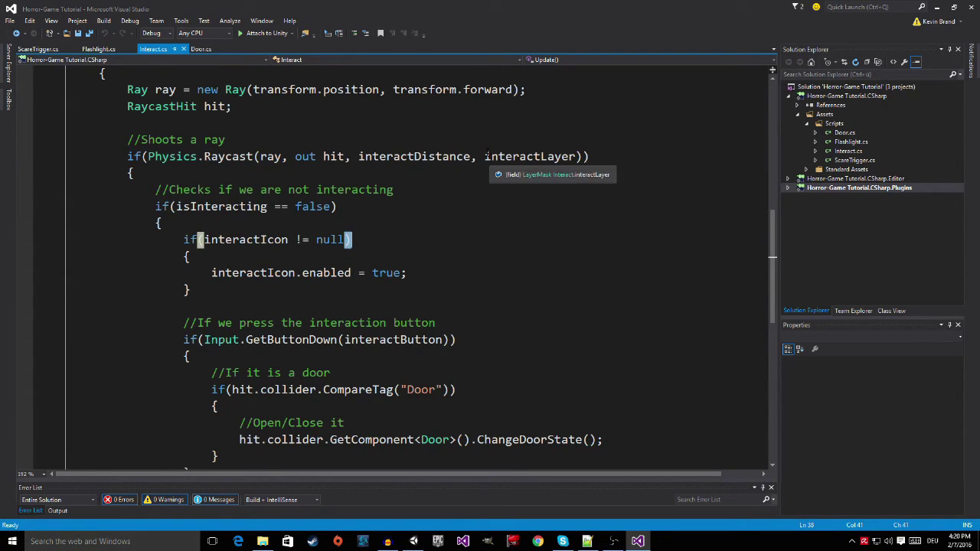
pyautogui.moveTo(485, 156); pyautogui.dragTo(576, 156)
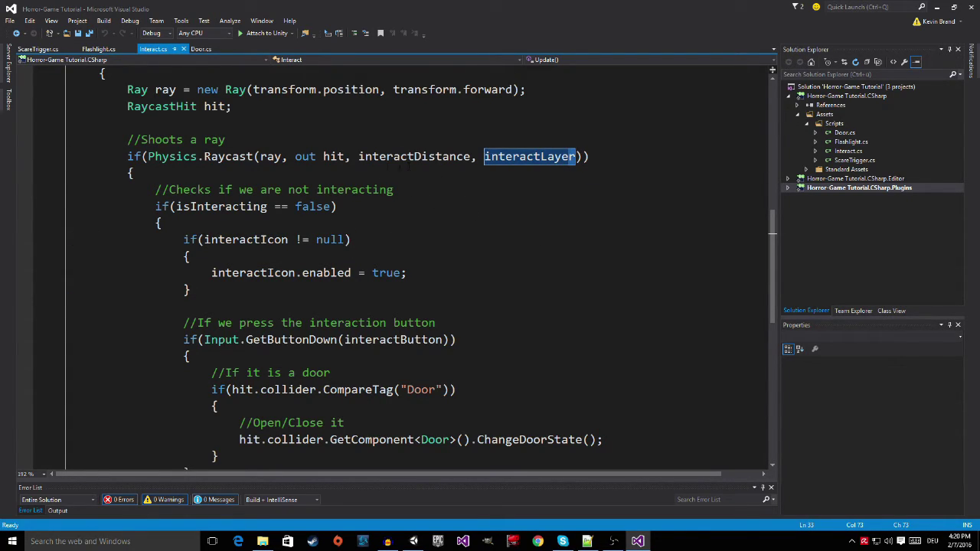
pyautogui.doubleClick(371, 156)
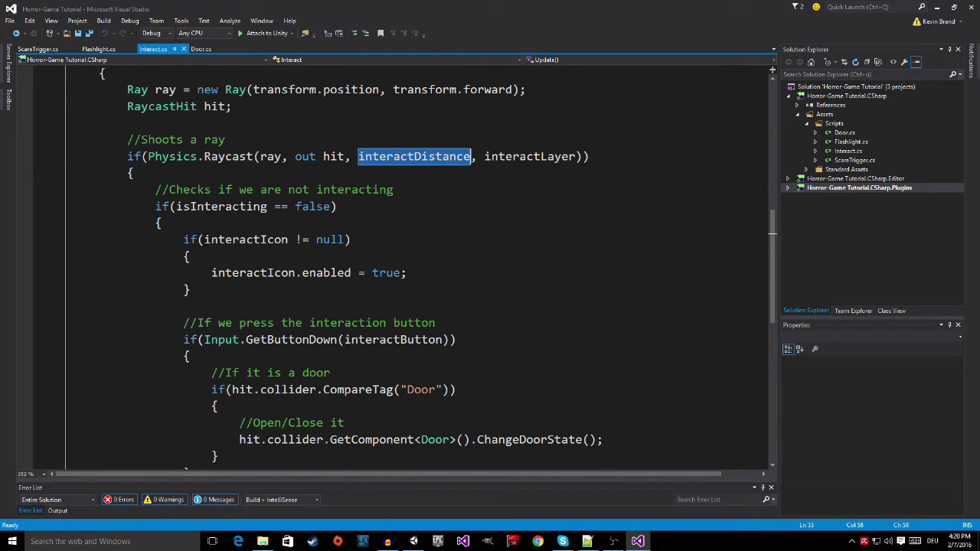
pyautogui.moveTo(204, 239); pyautogui.dragTo(289, 240)
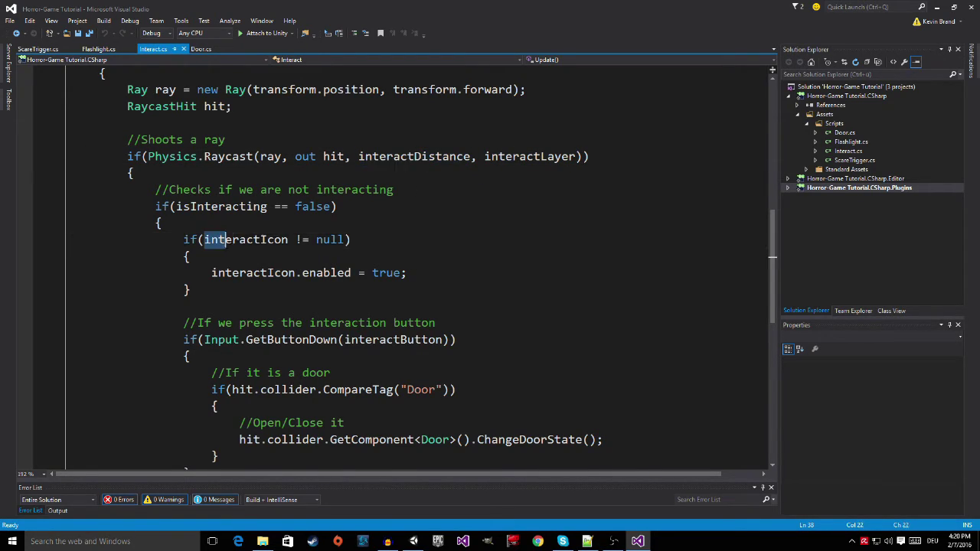
pyautogui.click(208, 273)
pyautogui.moveTo(206, 273); pyautogui.dragTo(409, 273)
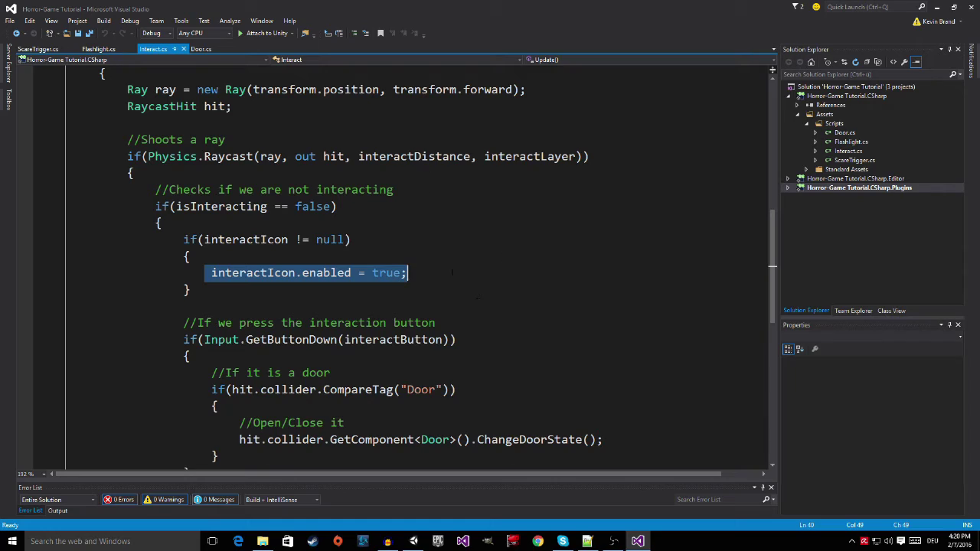
# - Re-examine the Raycast's interactLayer and interactDistance arguments
pyautogui.doubleClick(513, 158)
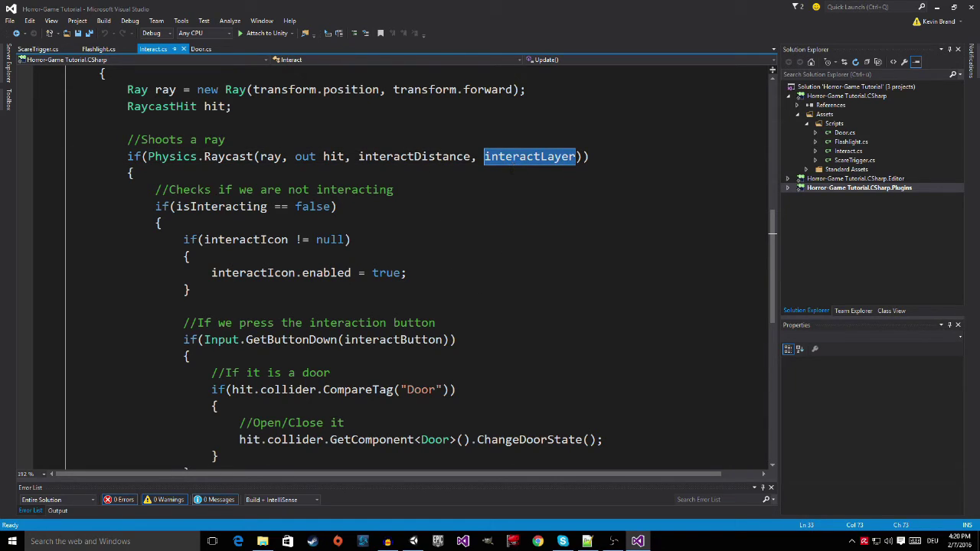
pyautogui.click(381, 156)
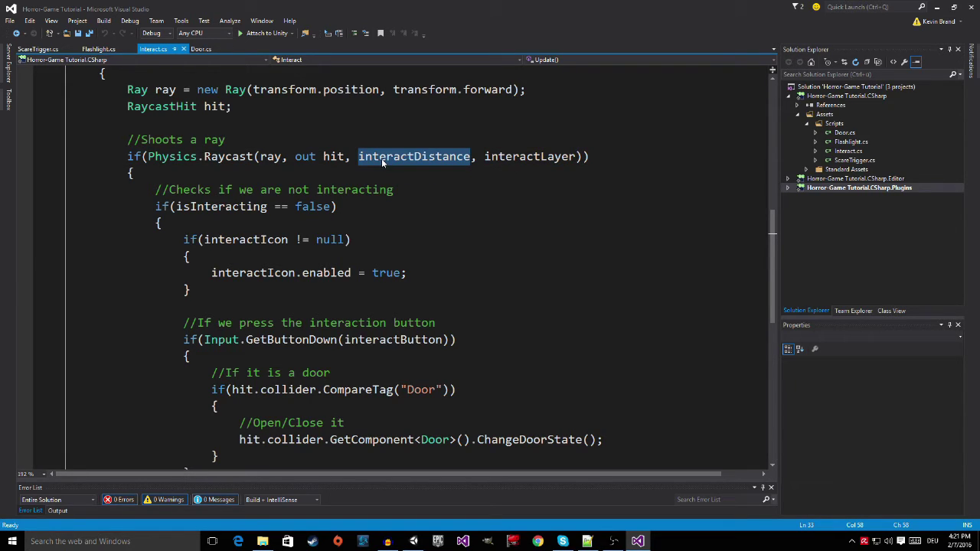
pyautogui.doubleClick(383, 161)
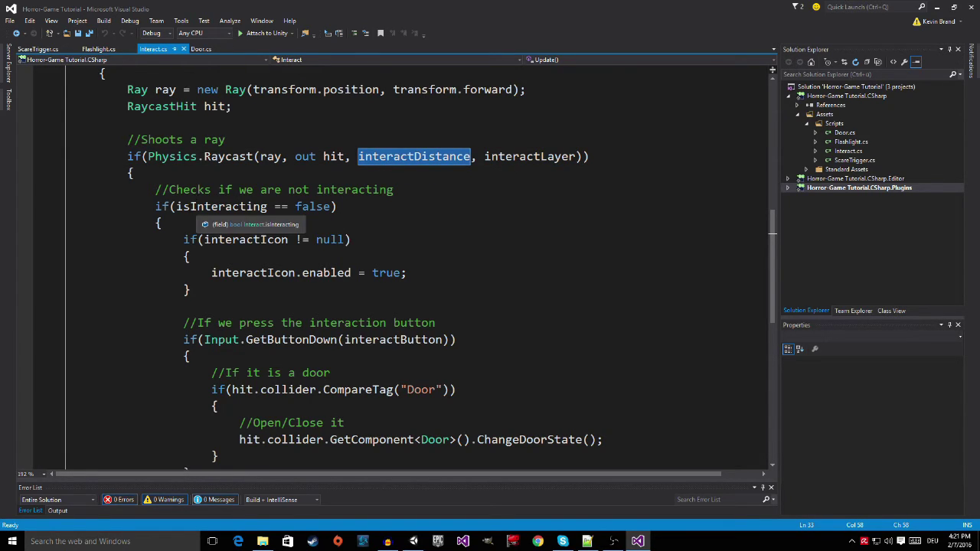
pyautogui.scroll(-3, 195, 215)
pyautogui.scroll(4, 165, 217)
# - Add an else after the Physics.Raycast if block
pyautogui.press('Down')
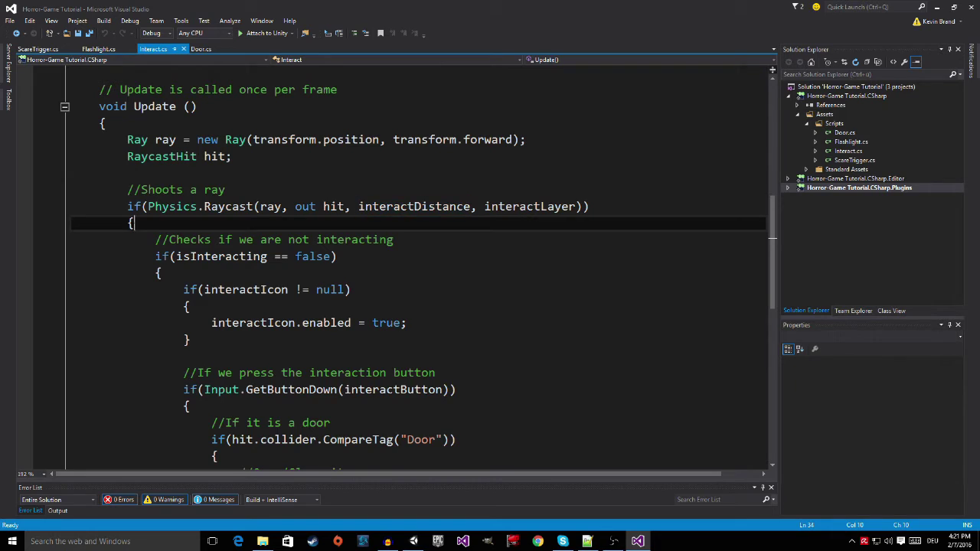
pyautogui.press('Up')
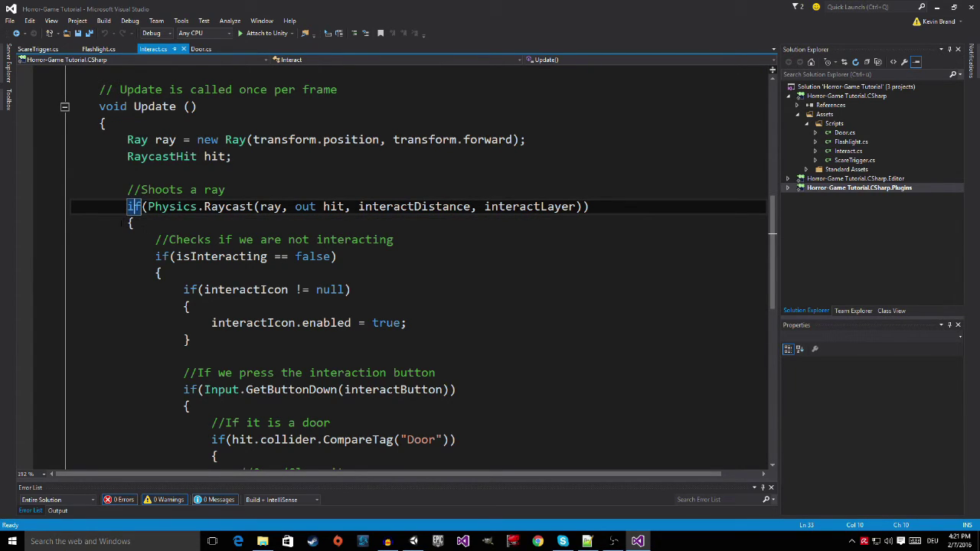
pyautogui.click(128, 223)
pyautogui.hotkey('ctrl', ']')
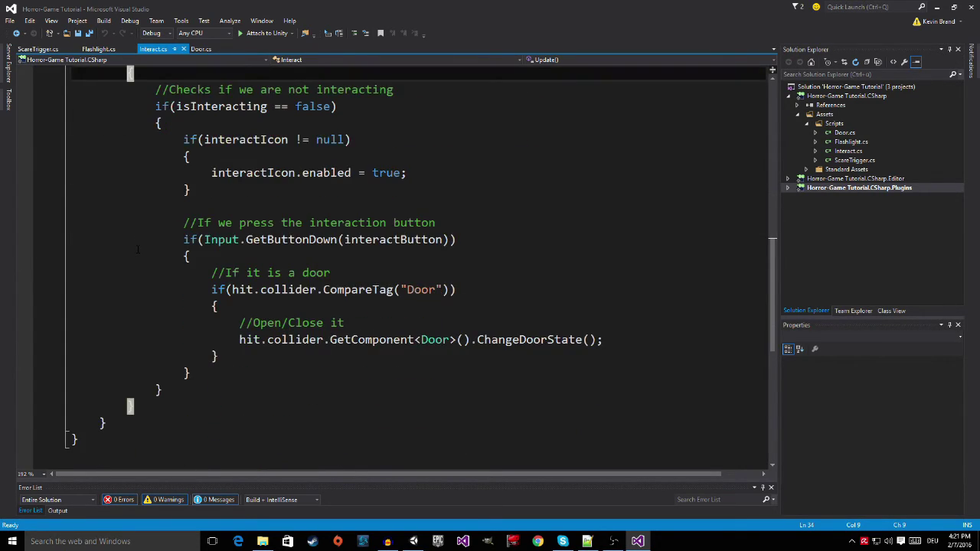
pyautogui.hotkey('ctrl', ']')
pyautogui.press('Right')
pyautogui.press('Left')
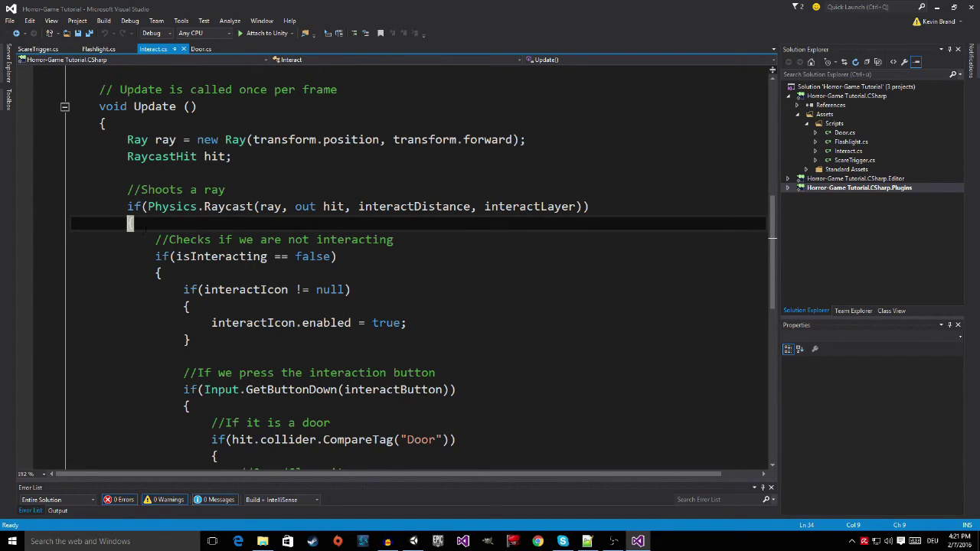
pyautogui.scroll(-2, 129, 223)
pyautogui.scroll(-2, 129, 356)
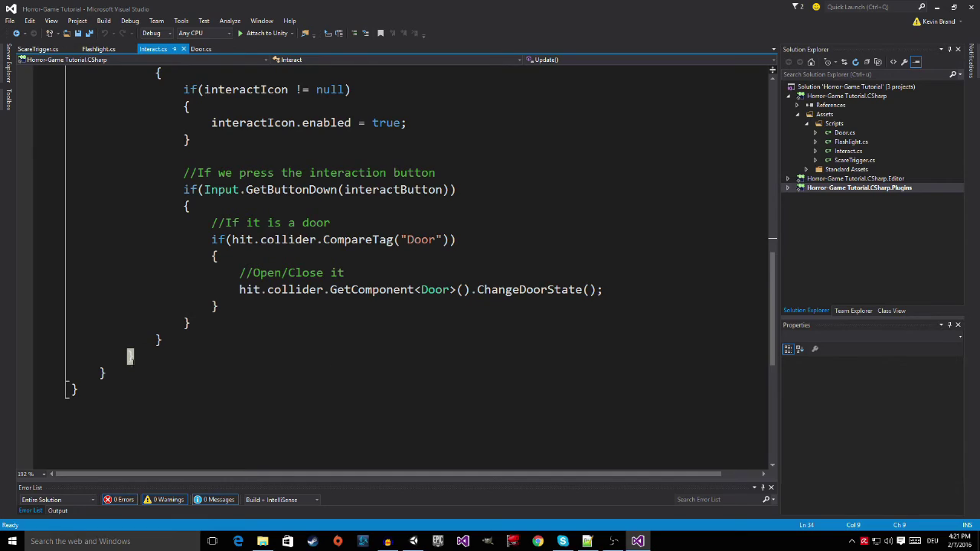
pyautogui.moveTo(129, 356)
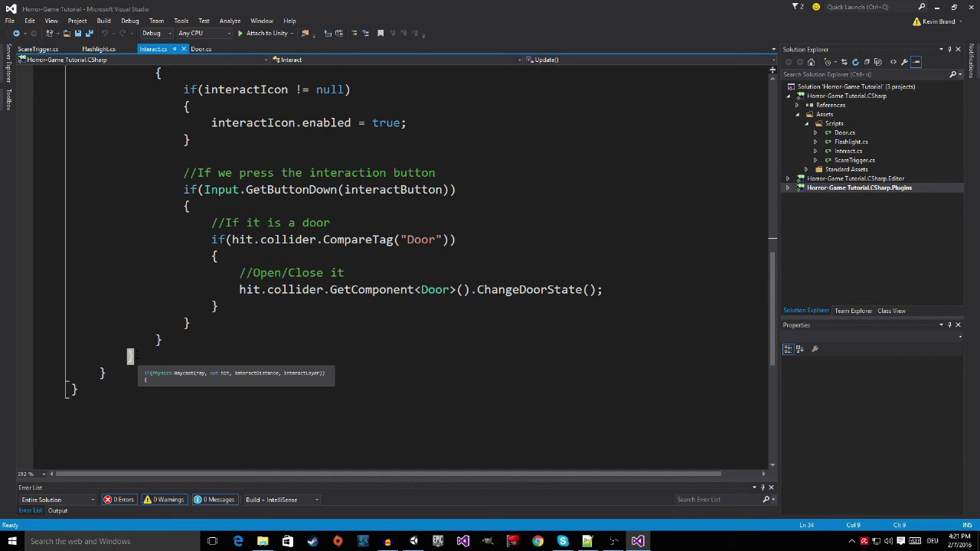
pyautogui.click(130, 356)
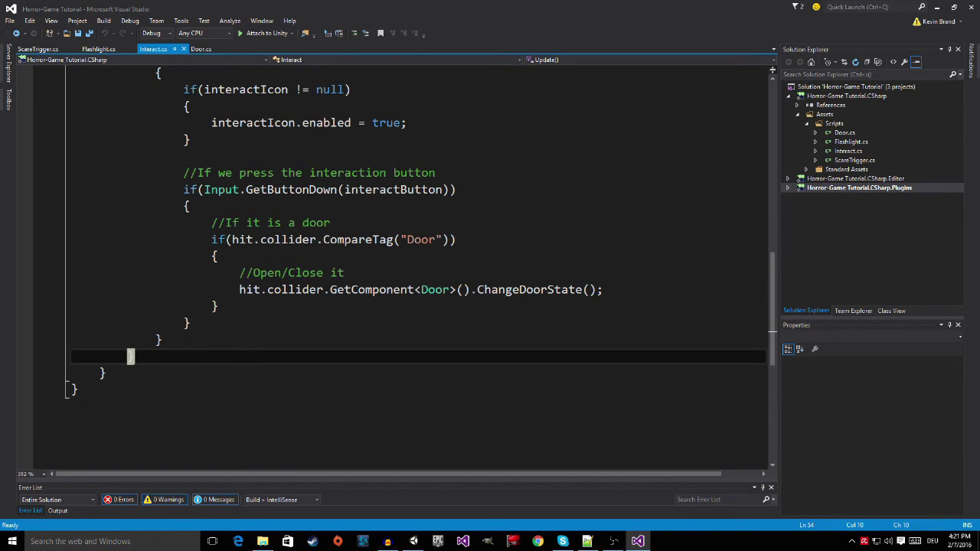
pyautogui.press('Return')
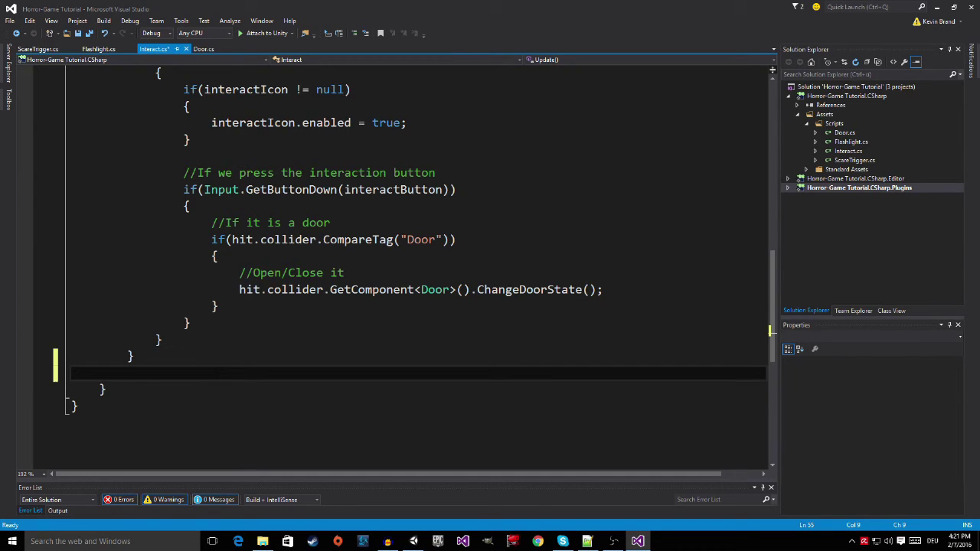
pyautogui.write('else')
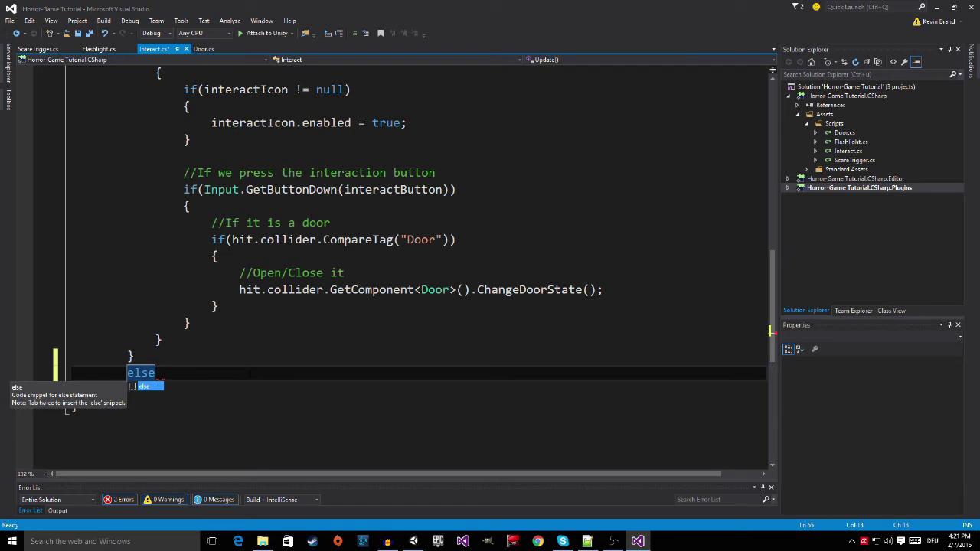
# - Fill the else with { interactIcon.enabled = false; } and save Interact.cs
pyautogui.scroll(6, 69, 408)
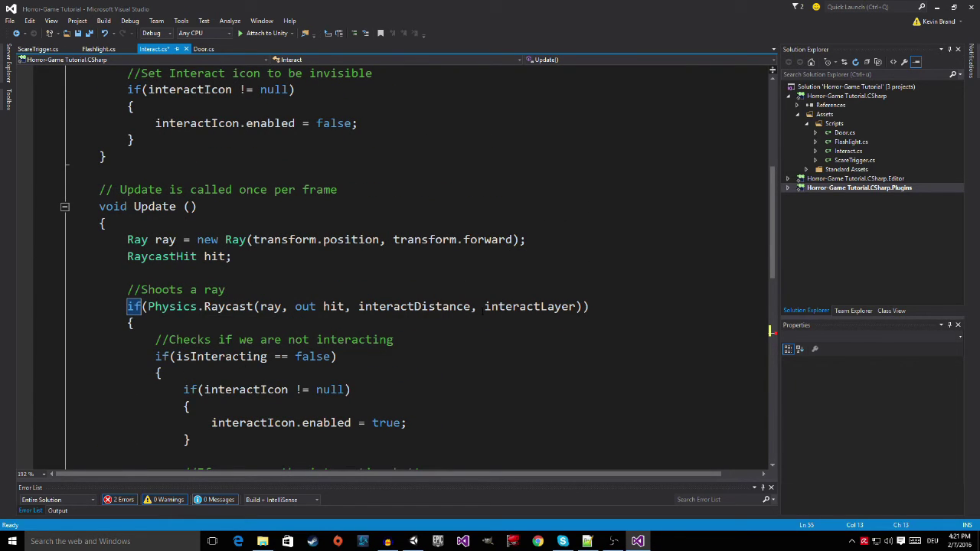
pyautogui.scroll(-6, 484, 306)
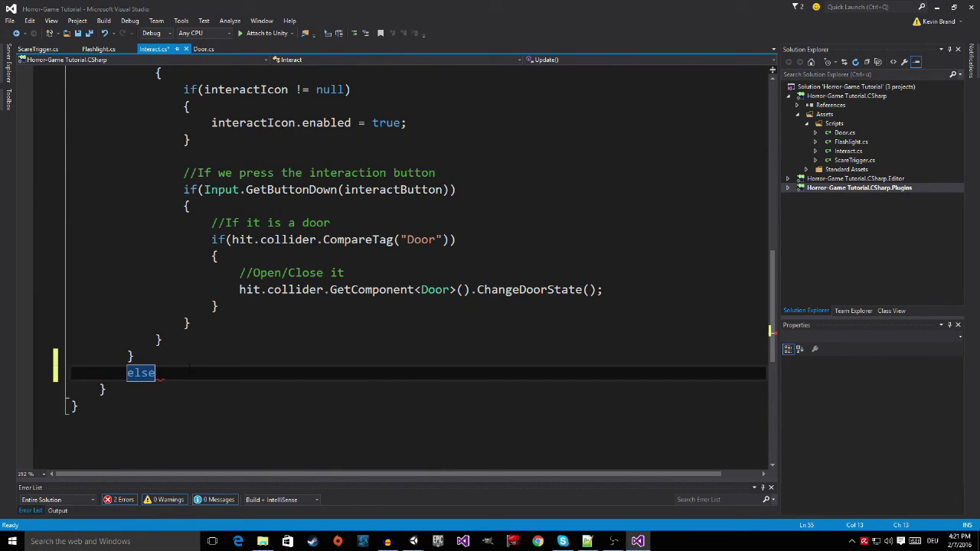
pyautogui.press('Return')
pyautogui.write('{')
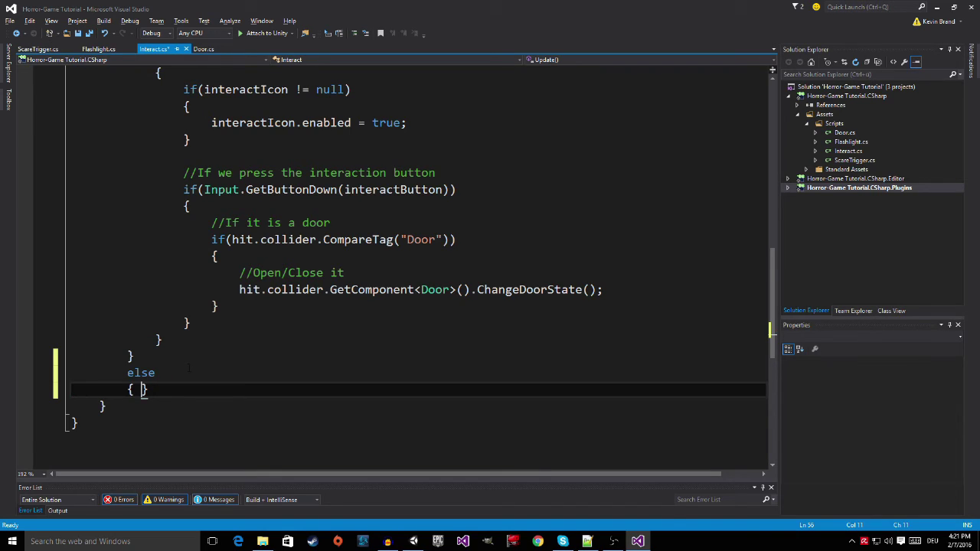
pyautogui.press('Return')
pyautogui.write('int')
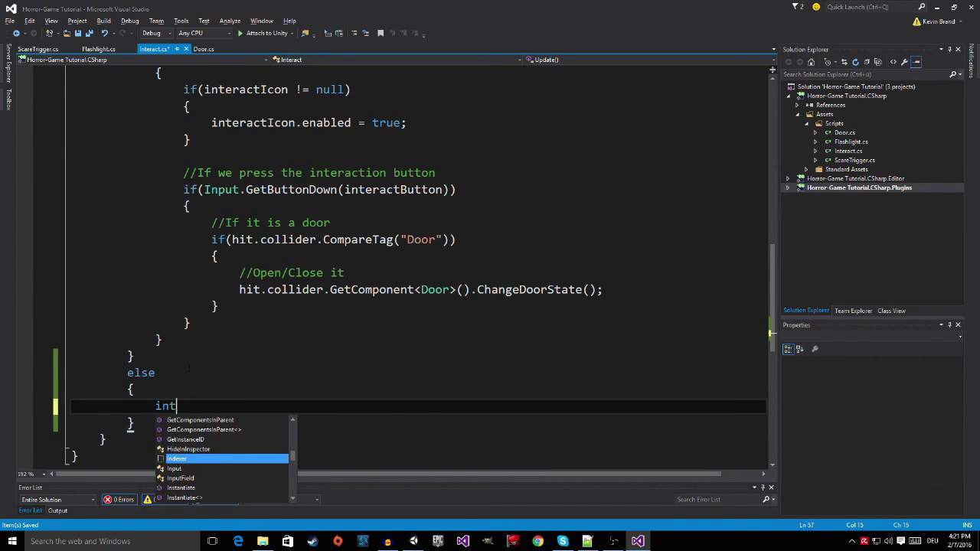
pyautogui.write('er')
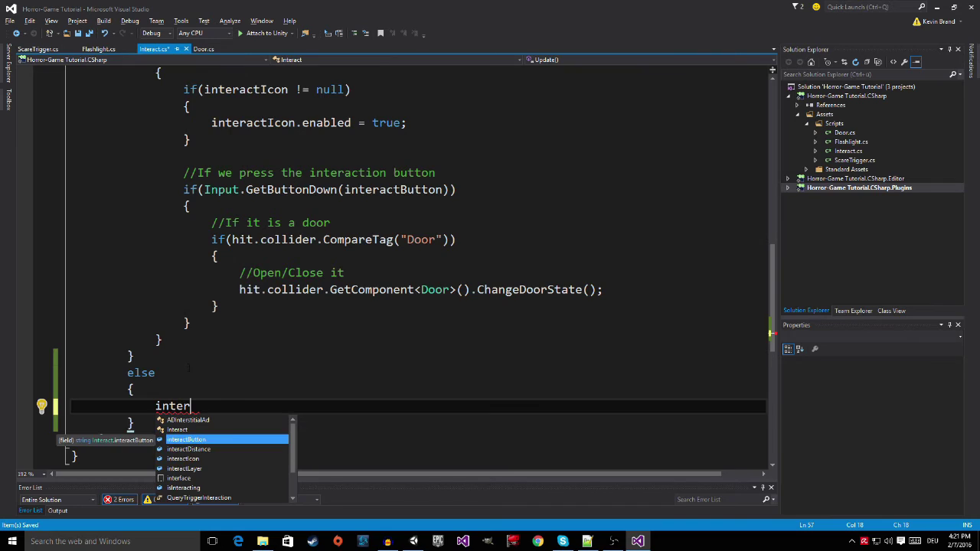
pyautogui.press('Down')
pyautogui.press('Down')
pyautogui.press('Tab')
pyautogui.write('.')
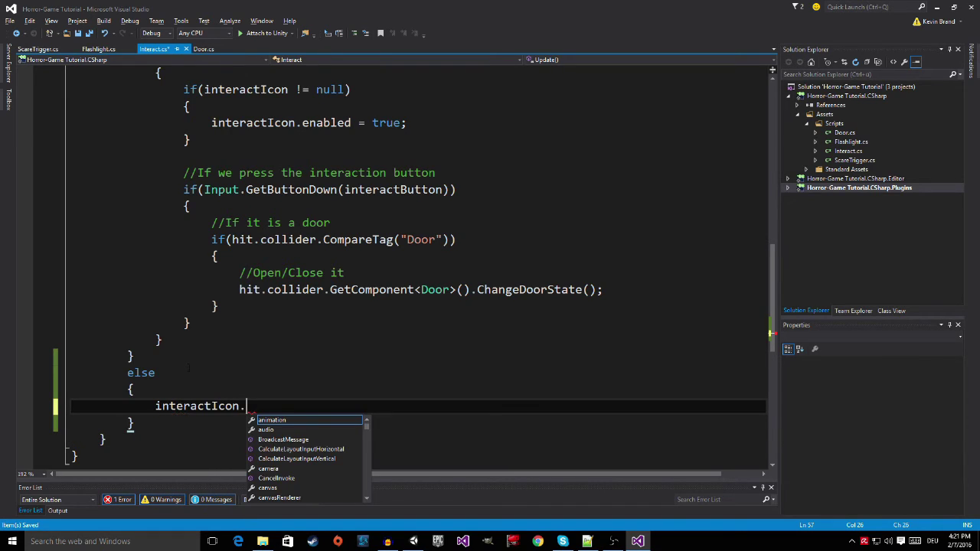
pyautogui.write('enabled ')
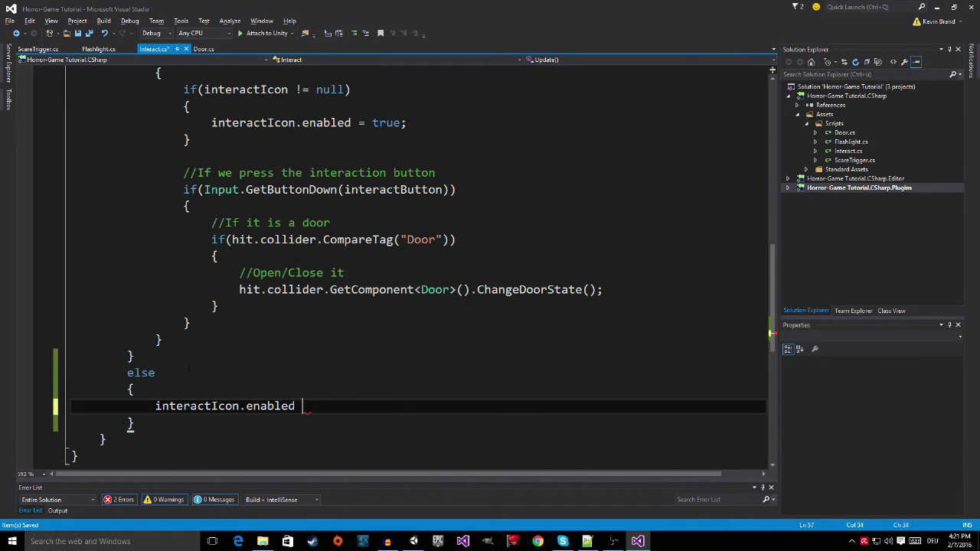
pyautogui.write('= false')
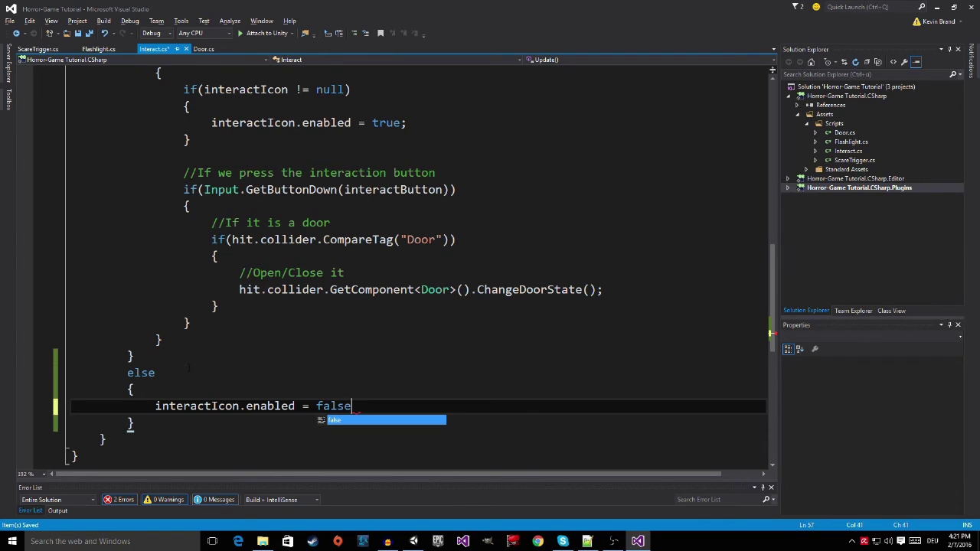
pyautogui.write(';')
pyautogui.hotkey('ctrl', 's')
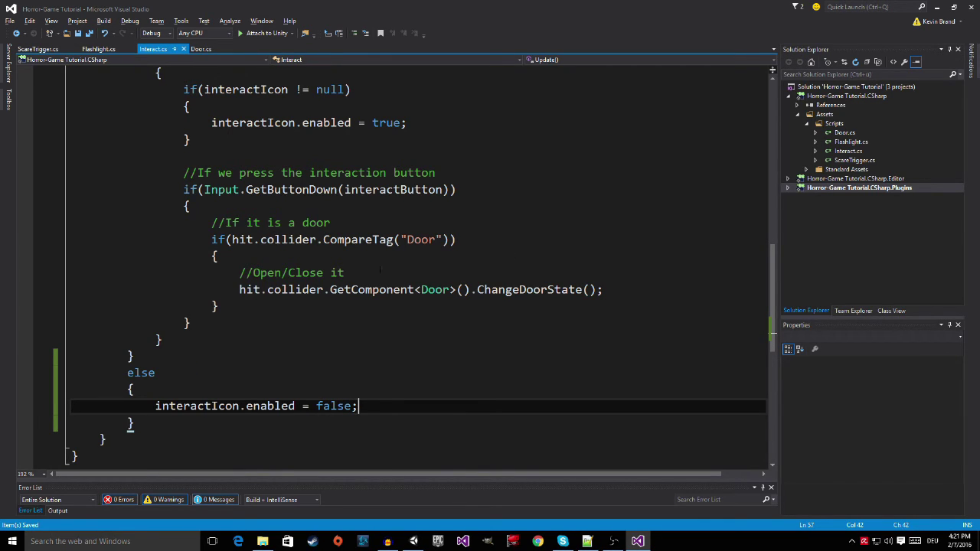
# - Play the scene, open and close the door with E while watching the hand icon, then stop
pyautogui.click(934, 10)
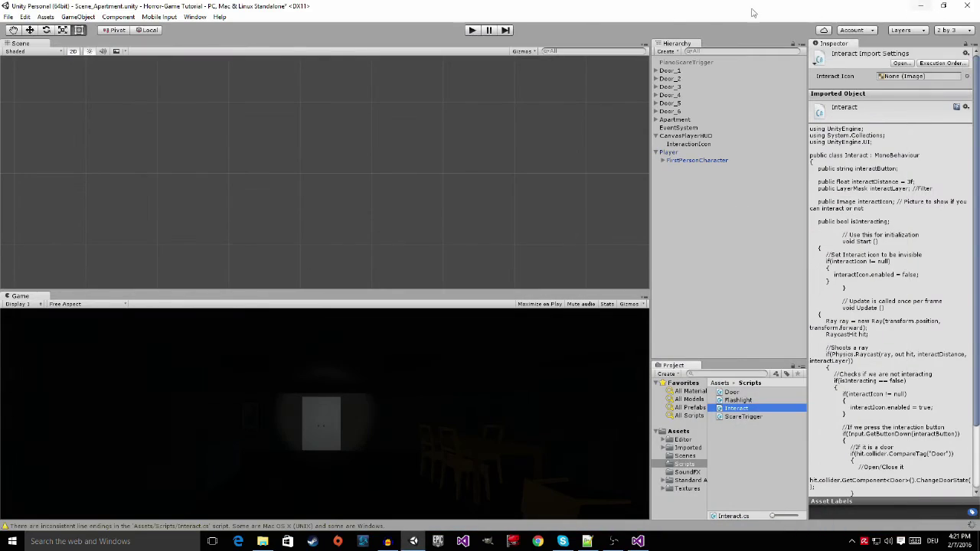
pyautogui.click(472, 31)
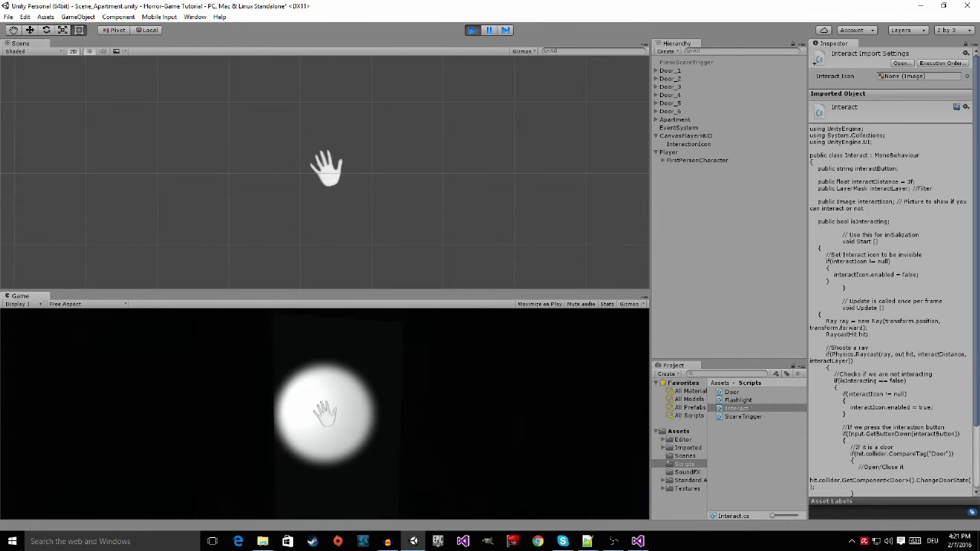
pyautogui.press('e')
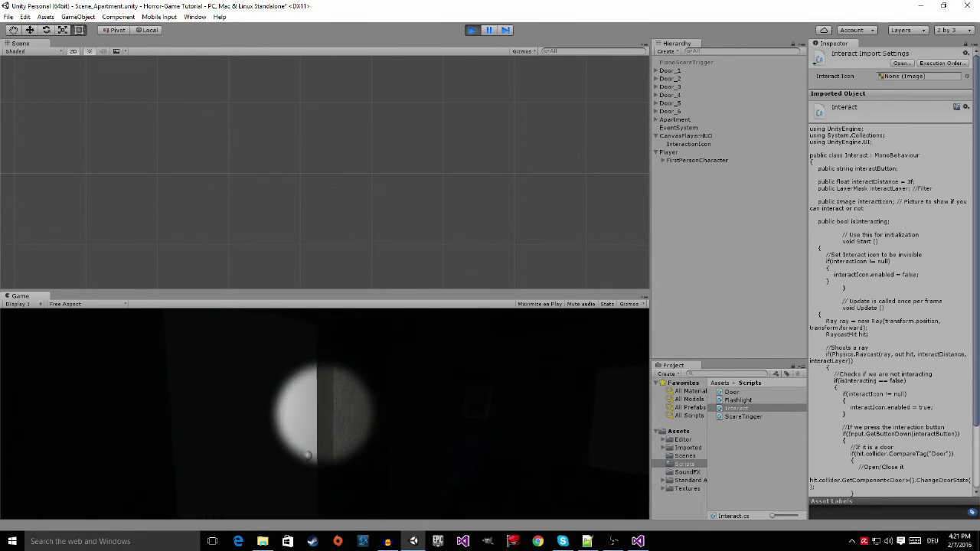
pyautogui.press('e')
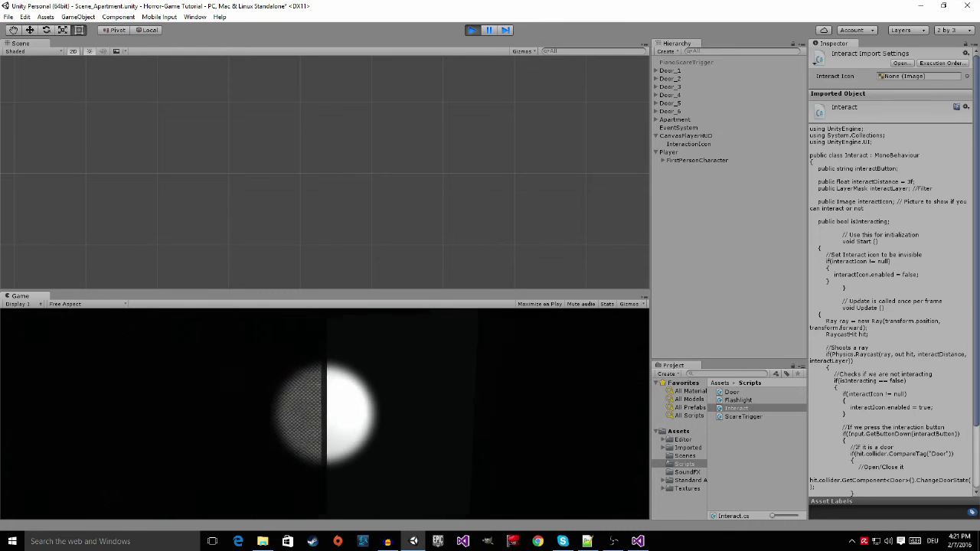
pyautogui.press('e')
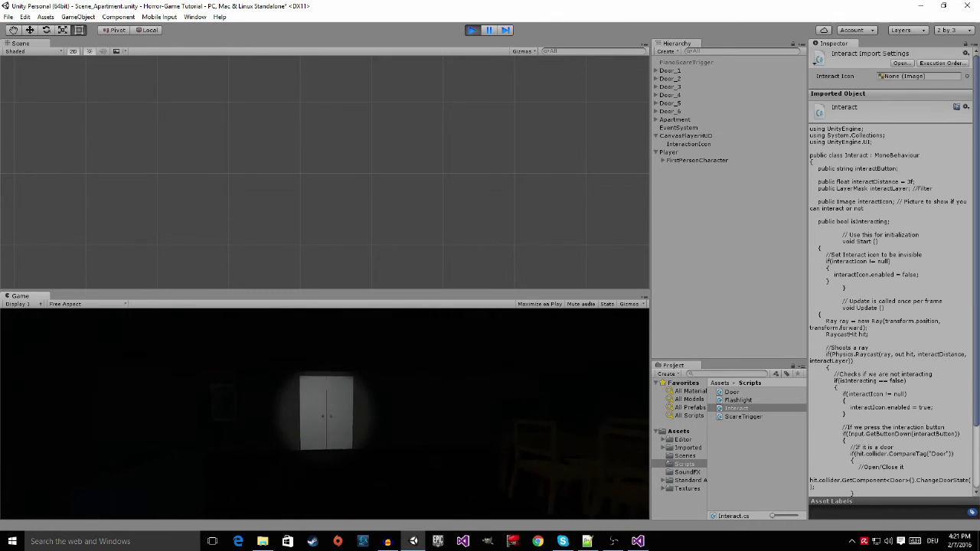
pyautogui.press('e')
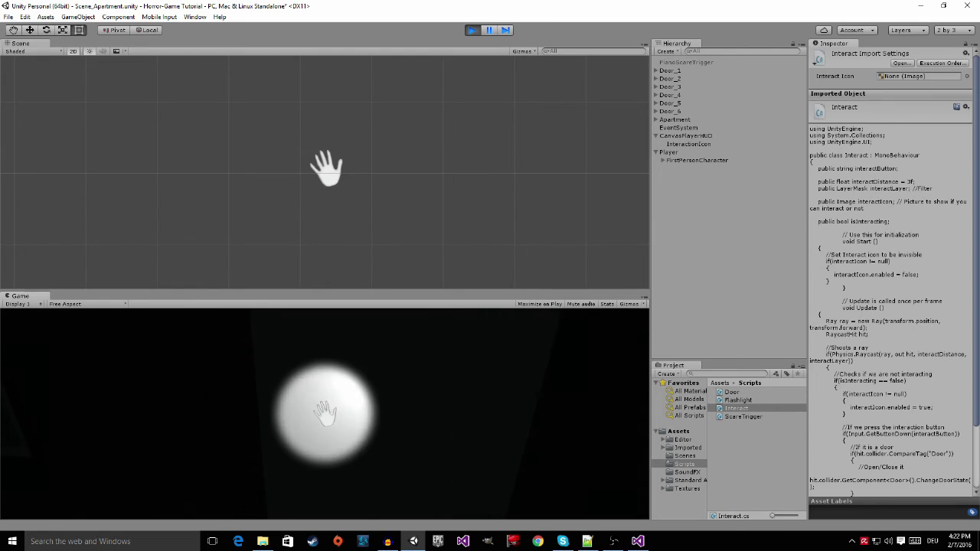
pyautogui.press('e')
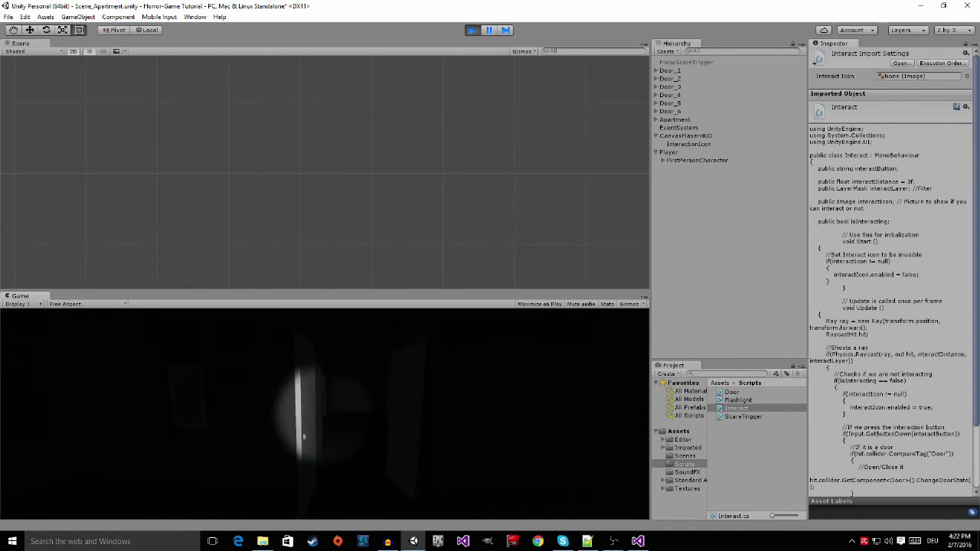
pyautogui.press('e')
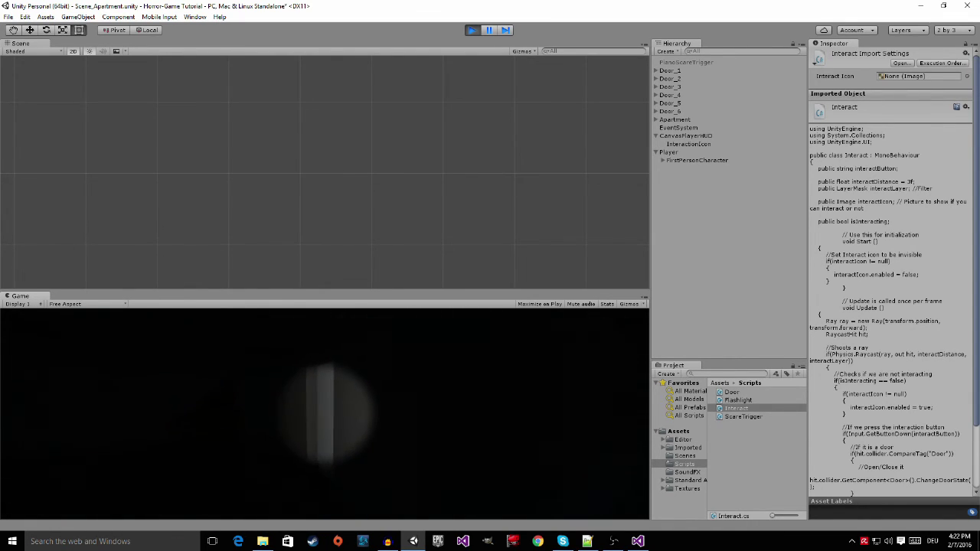
pyautogui.press('e')
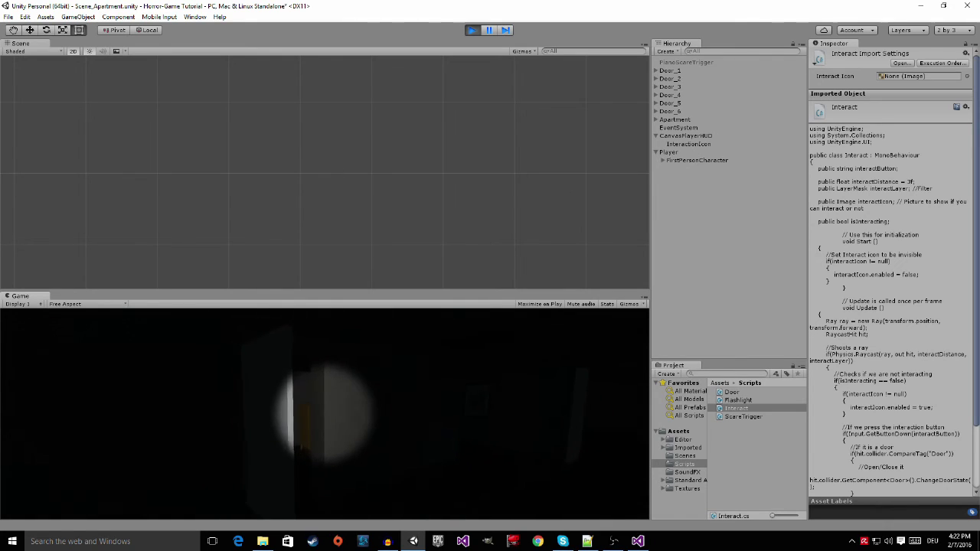
pyautogui.hotkey('ctrl', 'p')
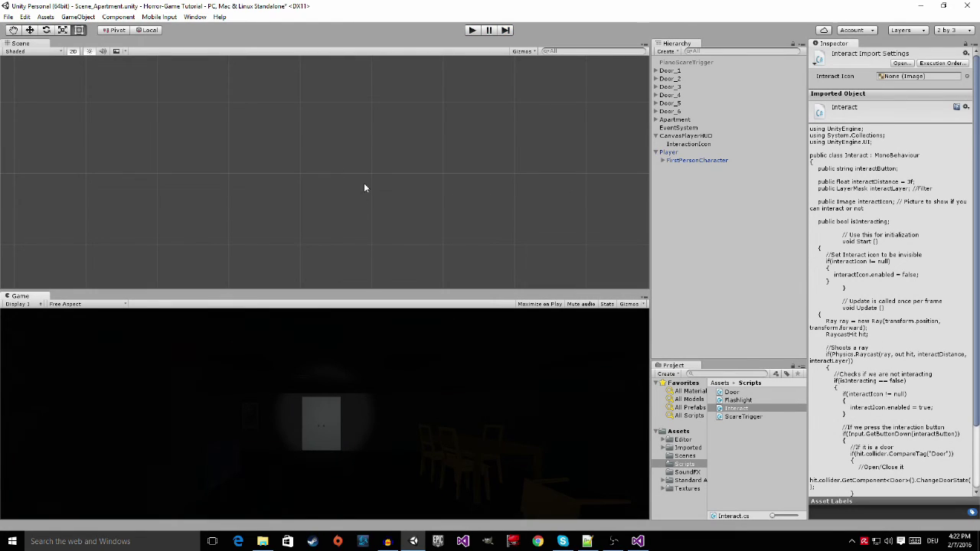
pyautogui.press('q')
pyautogui.scroll(-5, 383, 150)
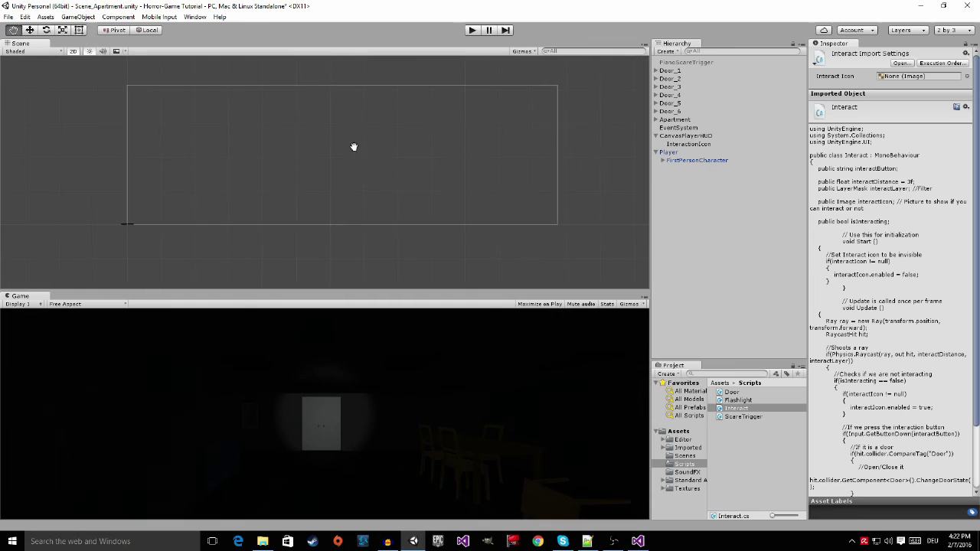
pyautogui.moveTo(354, 147); pyautogui.dragTo(367, 154, button='middle')
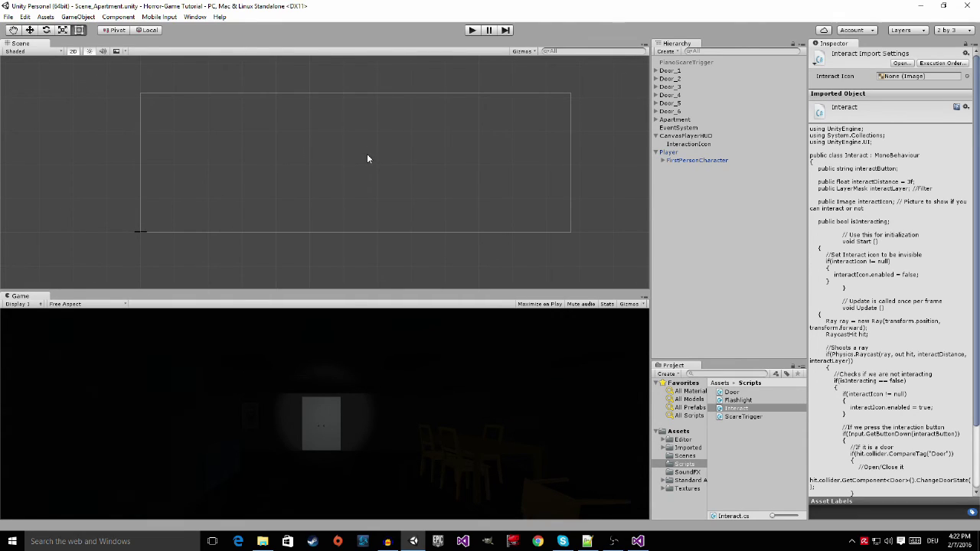